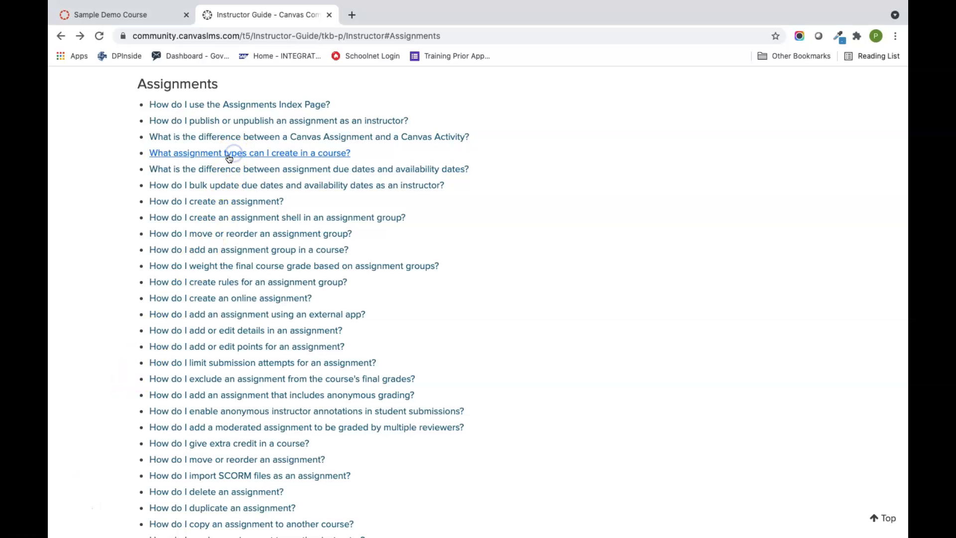
# Open the guide article on which assignment types can be created in a course and read through the types it describes.
pyautogui.click(229, 157)
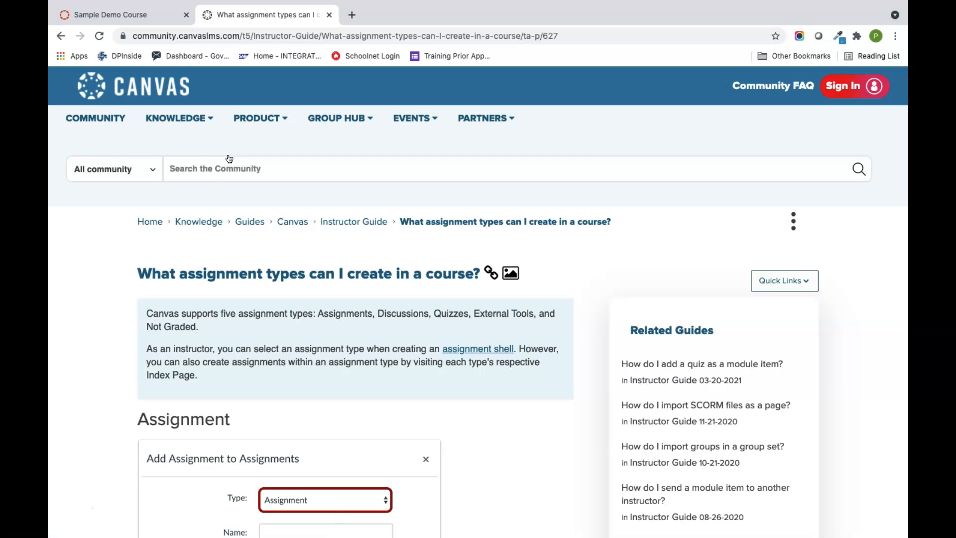
pyautogui.scroll(-2, 115, 357)
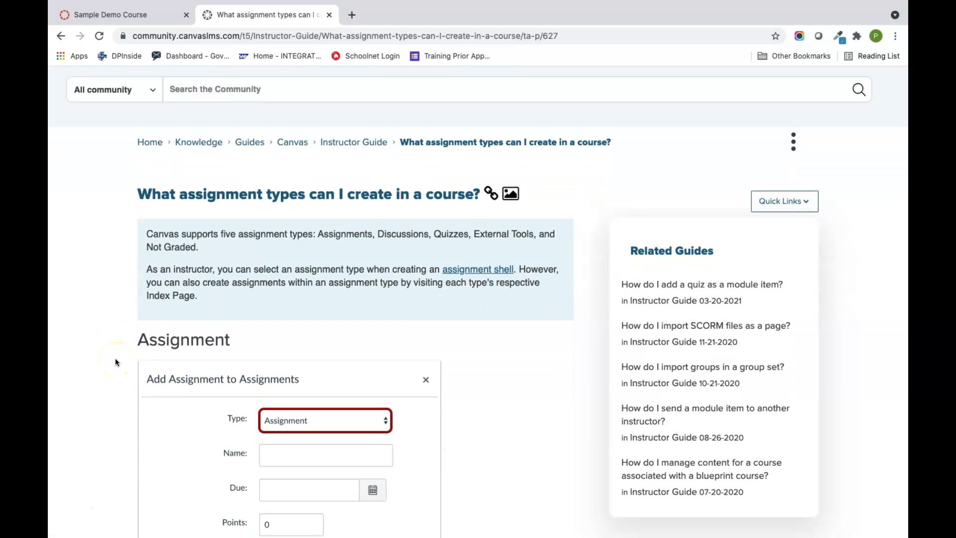
pyautogui.scroll(-2, 115, 361)
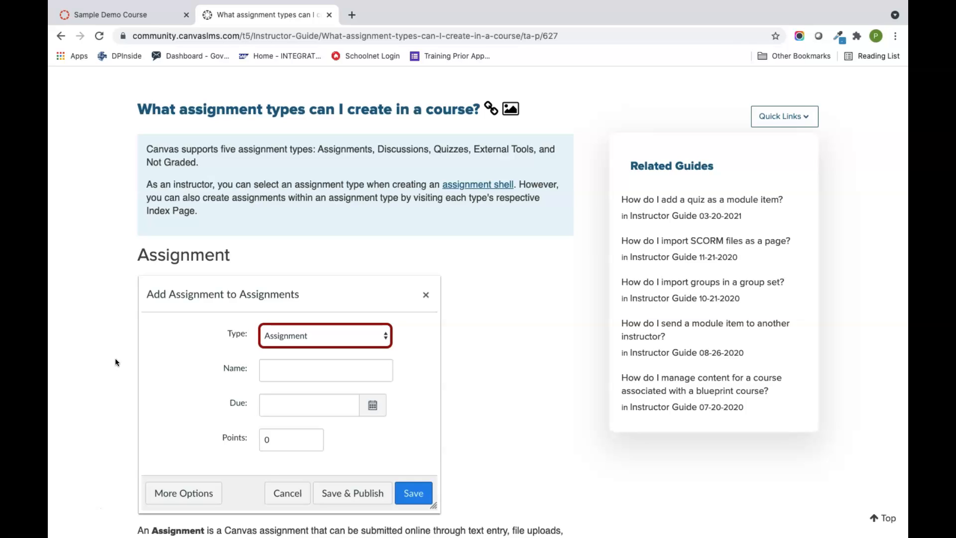
pyautogui.scroll(-6, 115, 357)
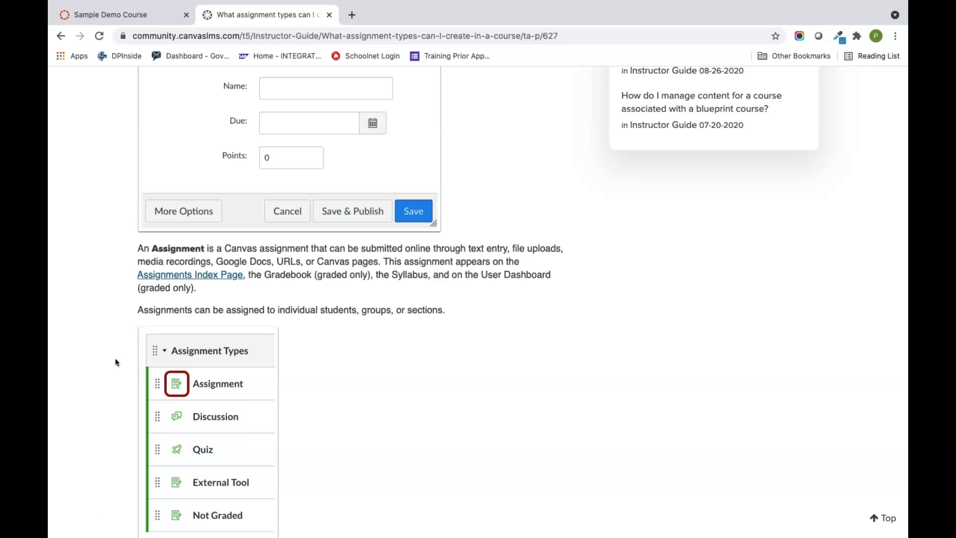
pyautogui.scroll(-2, 115, 357)
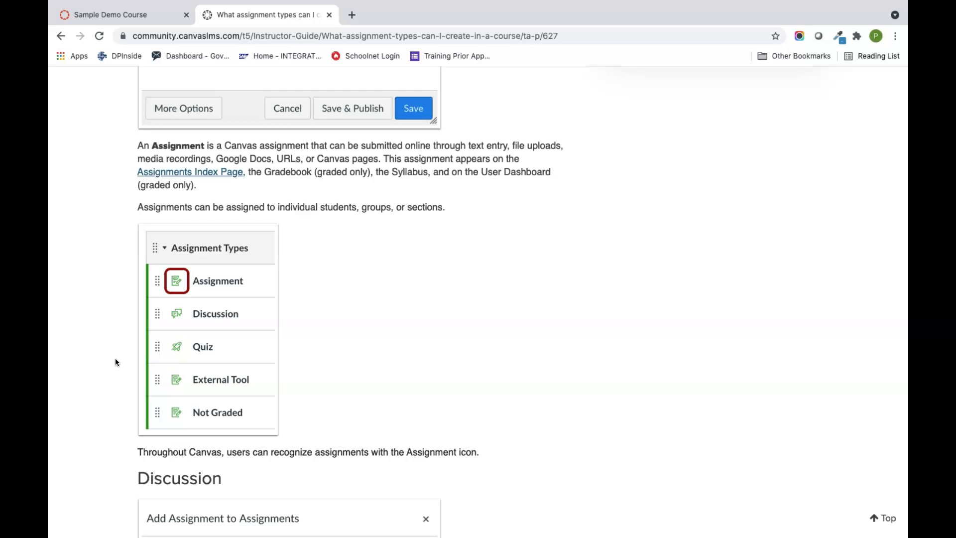
pyautogui.scroll(-2, 115, 358)
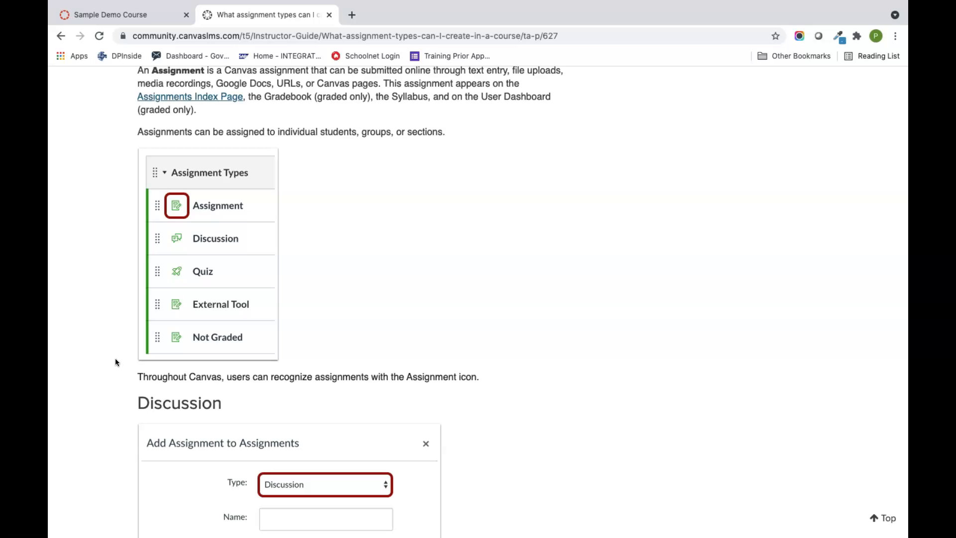
pyautogui.scroll(-10, 116, 359)
pyautogui.scroll(-12, 115, 359)
pyautogui.scroll(-7, 115, 361)
pyautogui.scroll(-5, 115, 362)
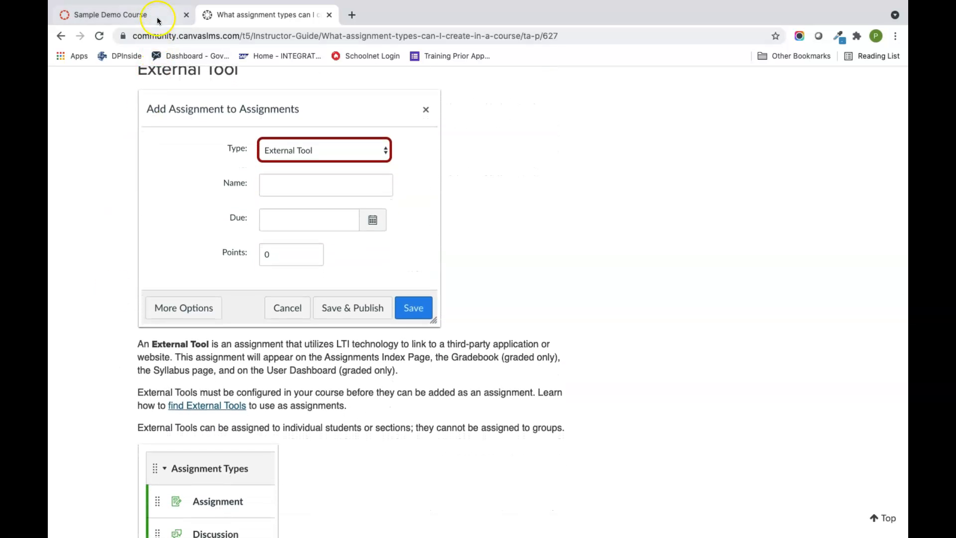
# Switch to the Sample Demo Course and add a new assignment named "Area Practice Assignment" to the Unit 1: Area of Rectangles module.
pyautogui.click(155, 16)
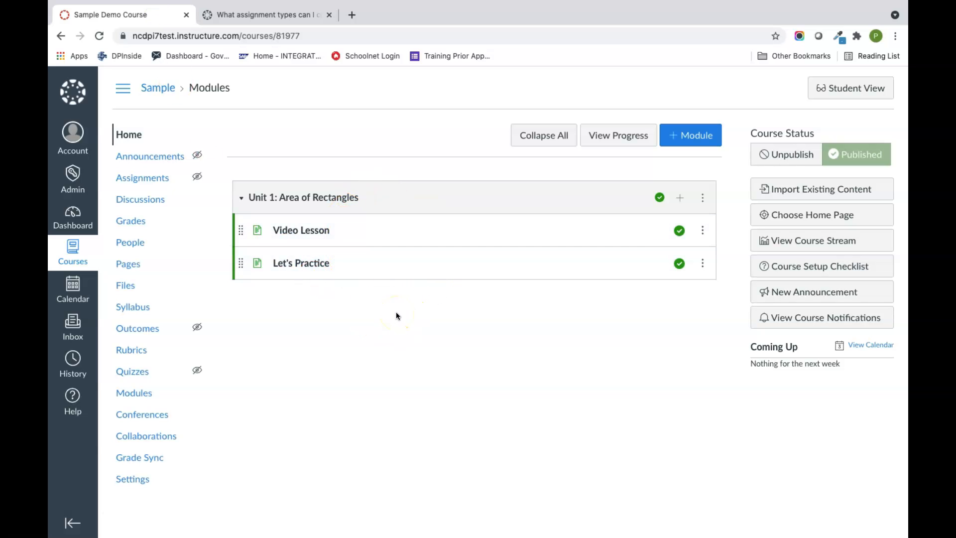
pyautogui.click(403, 232)
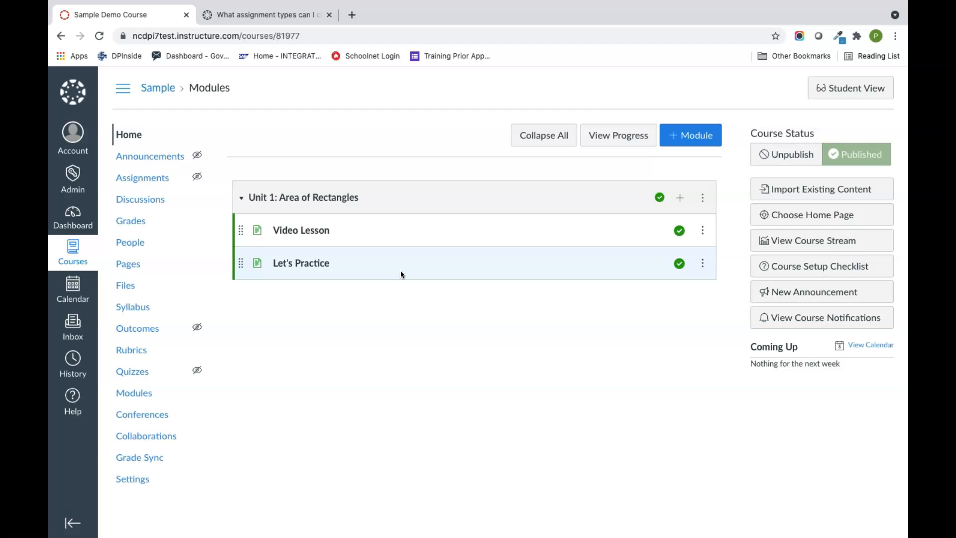
pyautogui.click(495, 235)
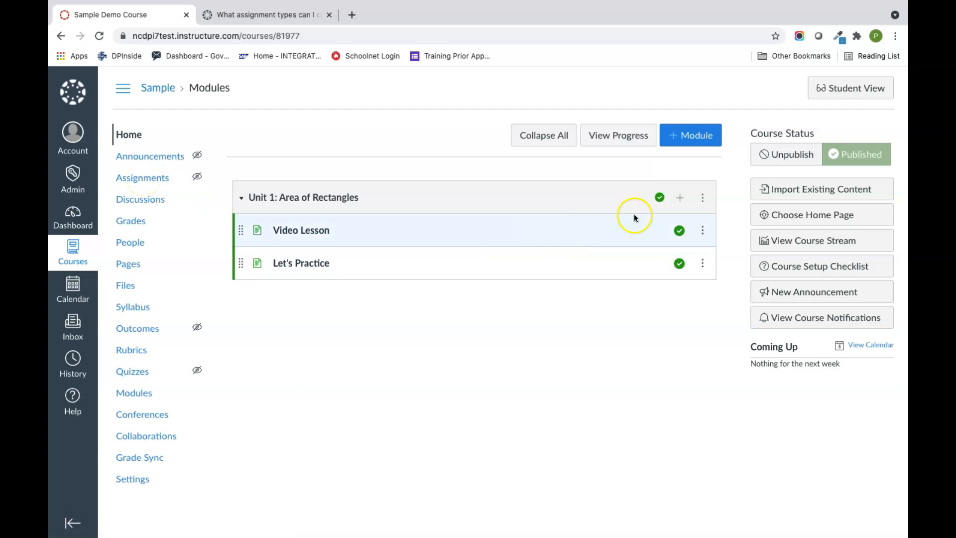
pyautogui.click(680, 200)
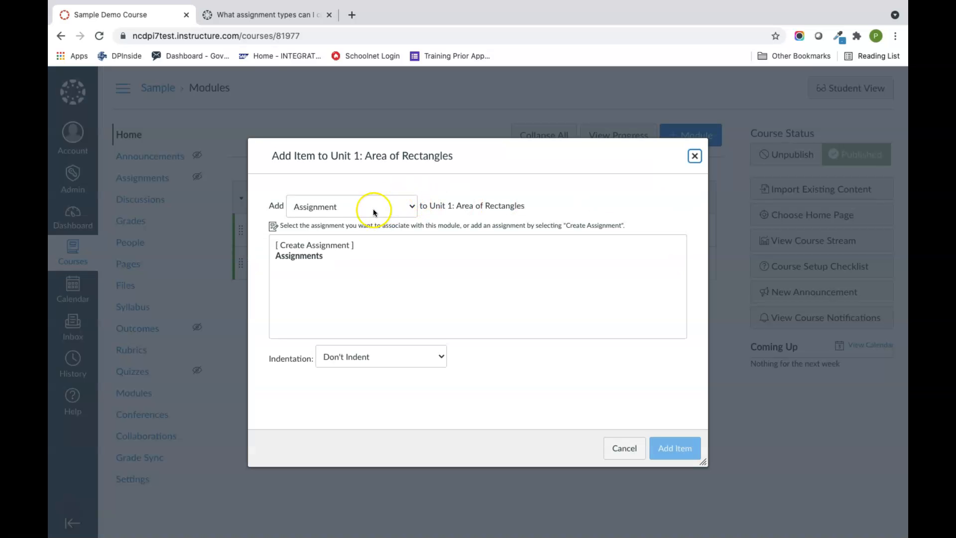
pyautogui.click(330, 244)
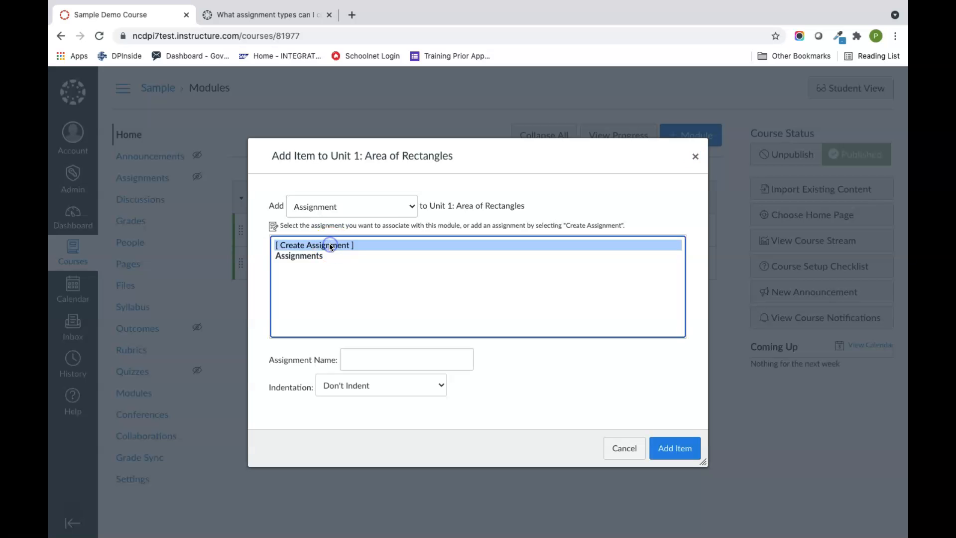
pyautogui.click(367, 359)
pyautogui.write('Ar')
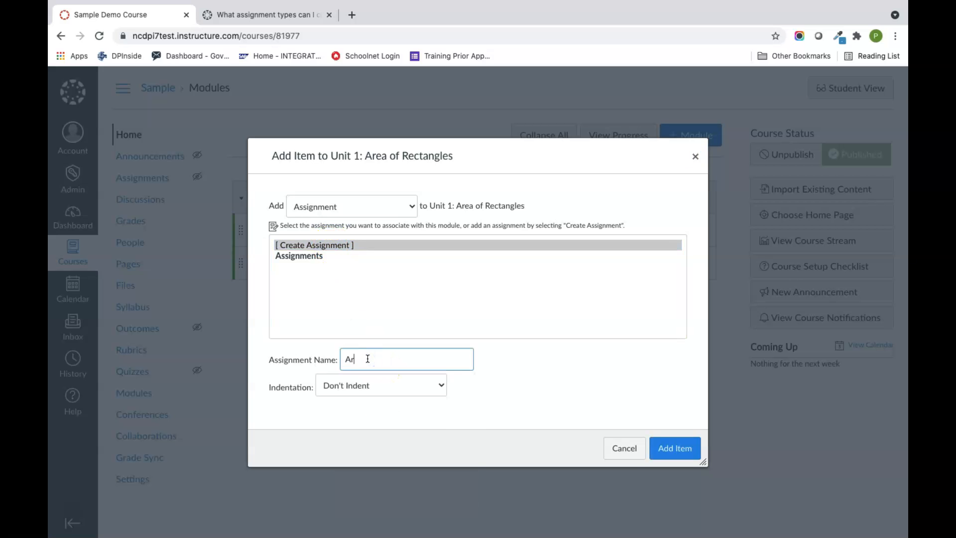
pyautogui.write('ea Practice Assignment')
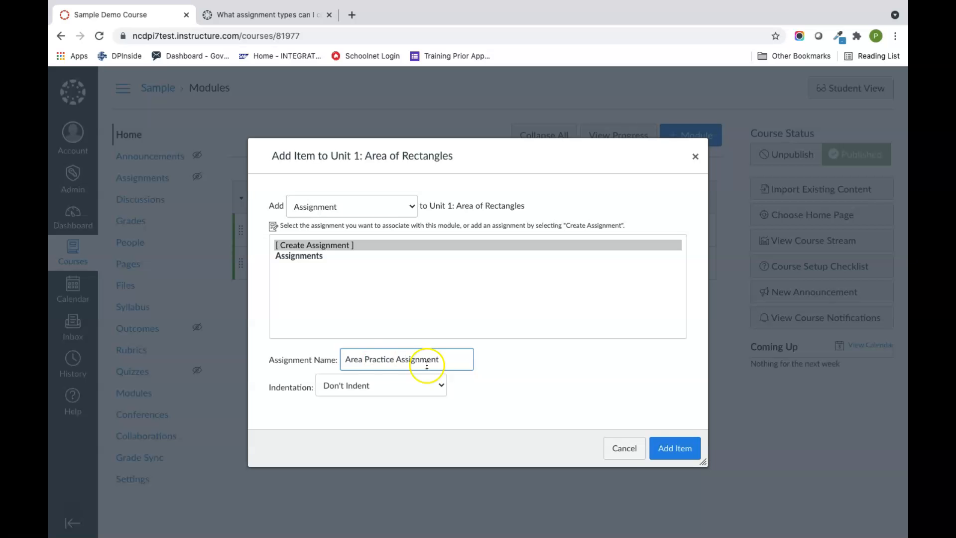
pyautogui.click(667, 448)
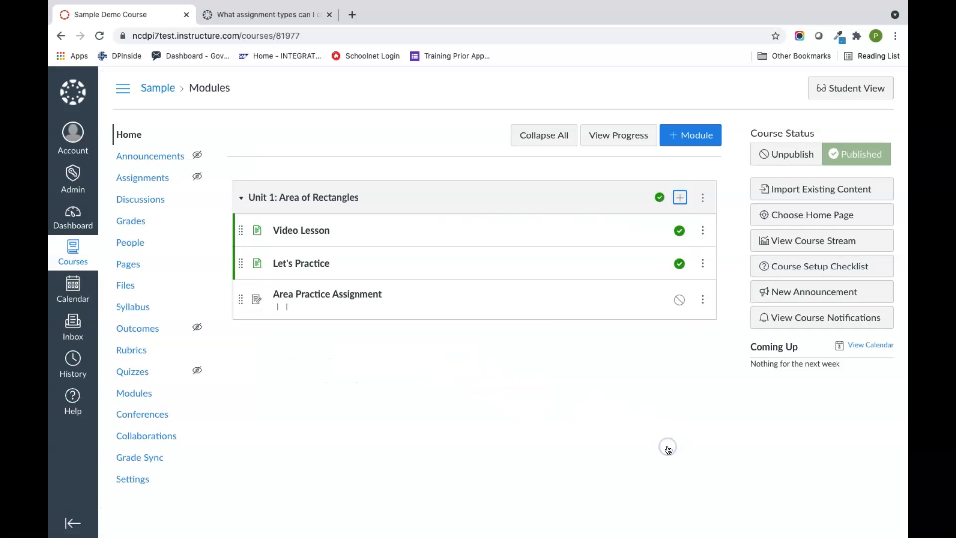
# Open Area Practice Assignment for editing and write the instructions "Open the PDF and annotate your answers.".
pyautogui.click(344, 299)
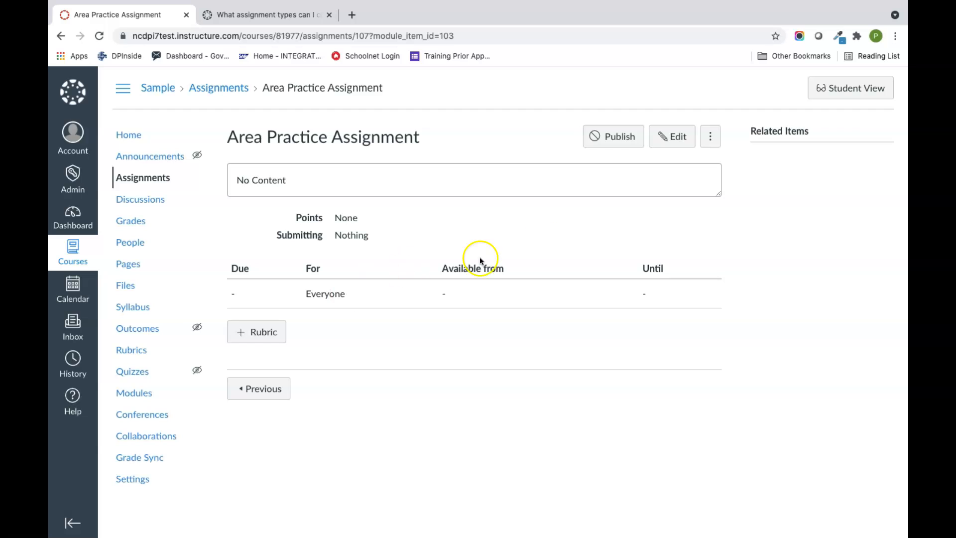
pyautogui.click(679, 138)
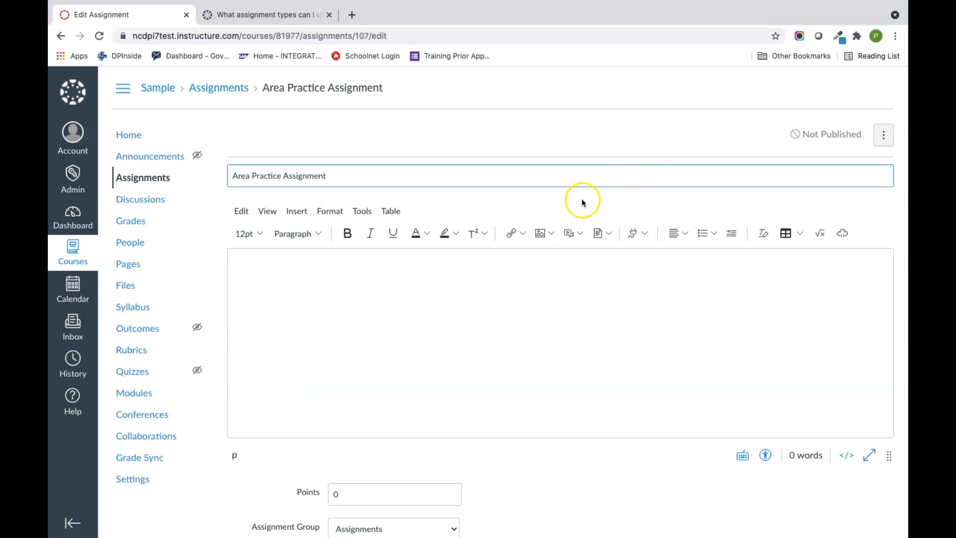
pyautogui.click(488, 300)
pyautogui.write('Open the ')
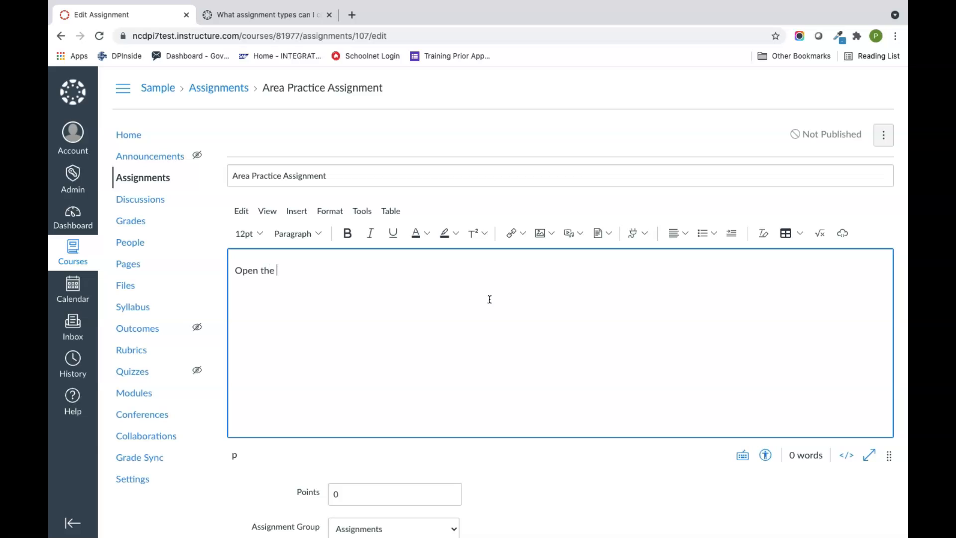
pyautogui.write('PDF and annotated')
pyautogui.press('BackSpace')
pyautogui.write('your answers.')
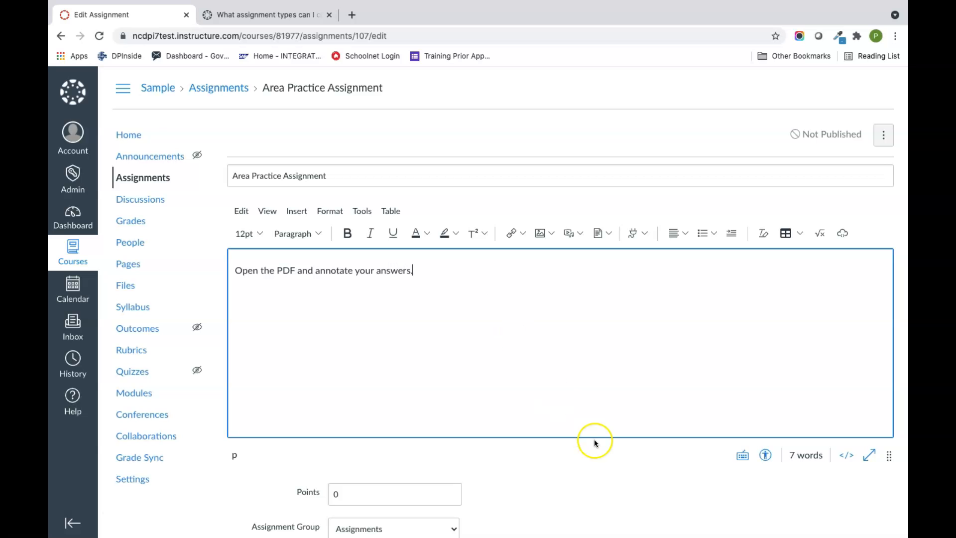
# Set the assignment's points to 100 and keep Assignments as its assignment group.
pyautogui.scroll(-5, 593, 438)
pyautogui.click(394, 299)
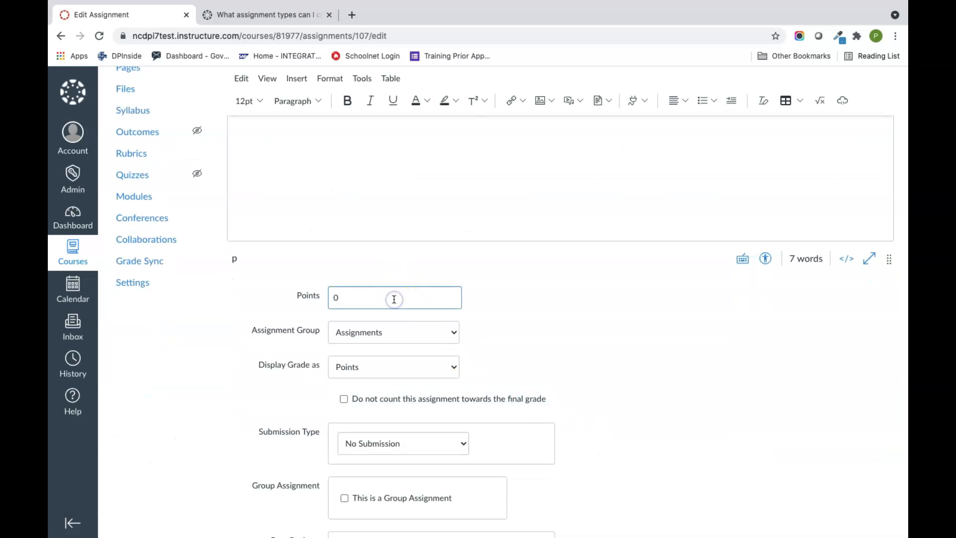
pyautogui.press('BackSpace')
pyautogui.write('100')
pyautogui.click(563, 295)
pyautogui.scroll(-2, 564, 295)
pyautogui.scroll(-1, 563, 297)
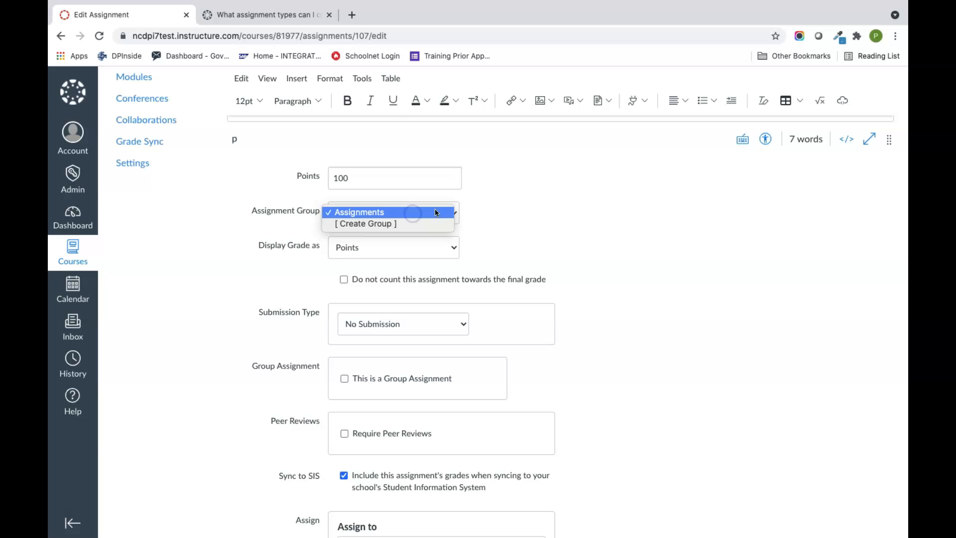
pyautogui.click(414, 212)
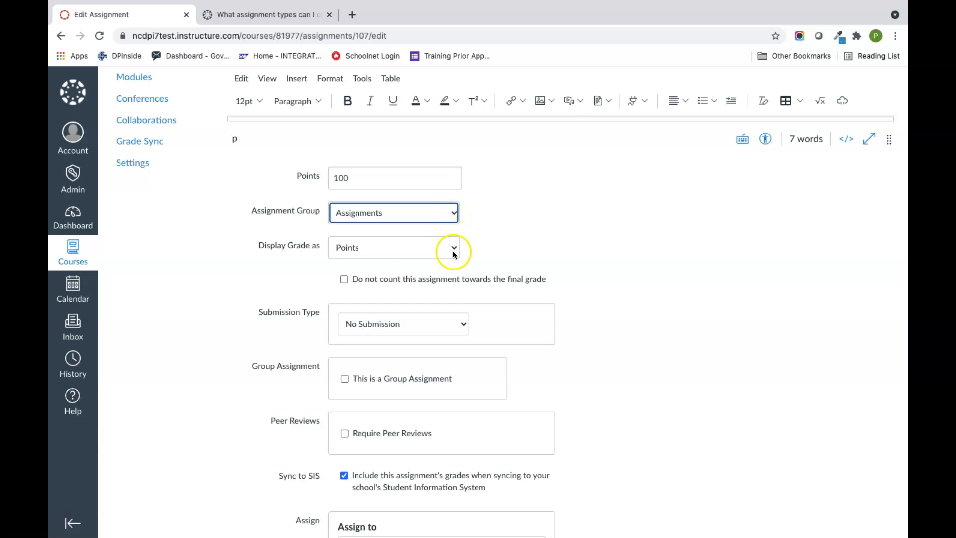
# Set the submission type to Online and enable Student Annotation as an entry option.
pyautogui.scroll(-4, 527, 234)
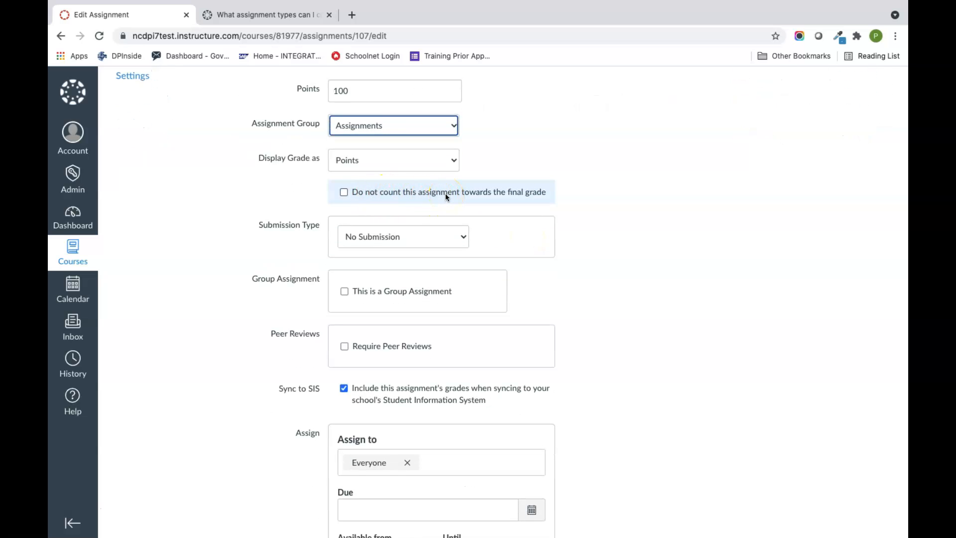
pyautogui.click(437, 242)
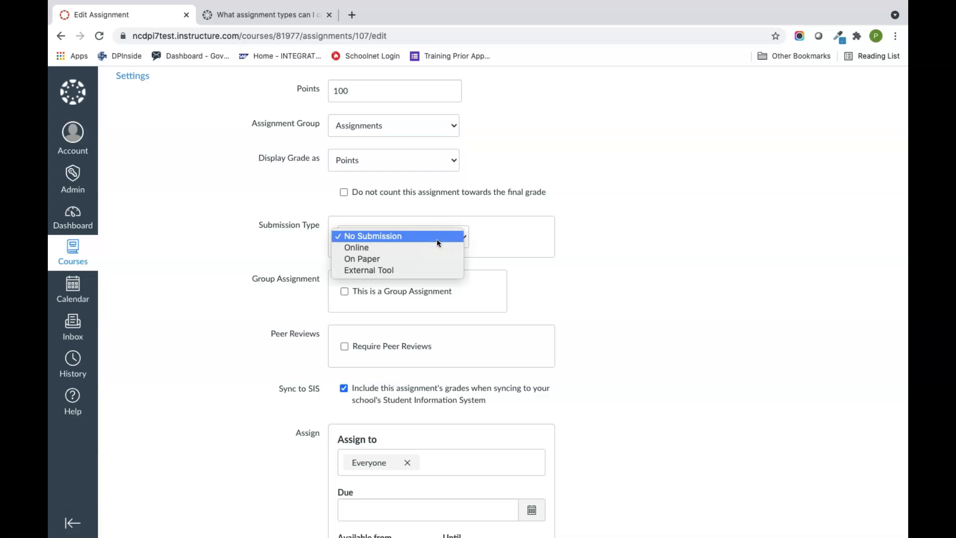
pyautogui.click(431, 273)
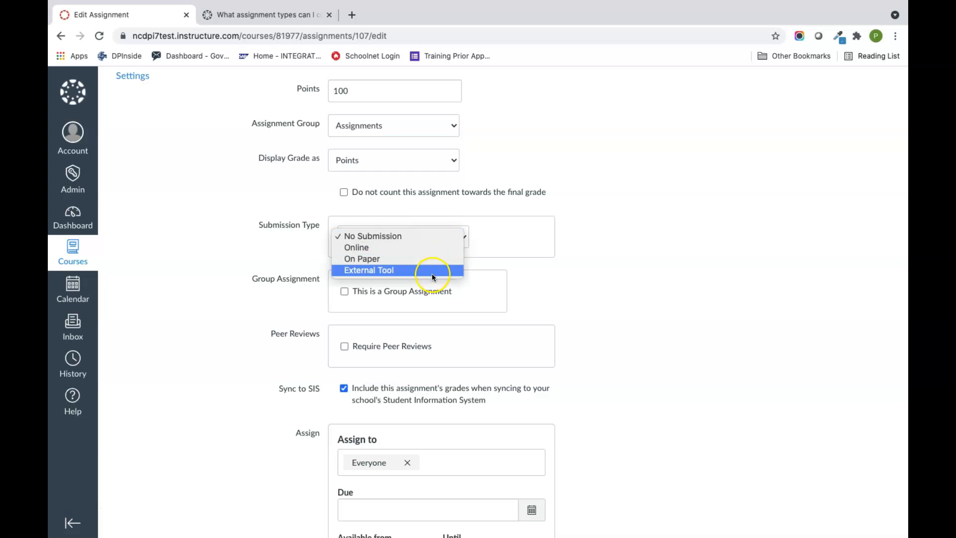
pyautogui.click(430, 246)
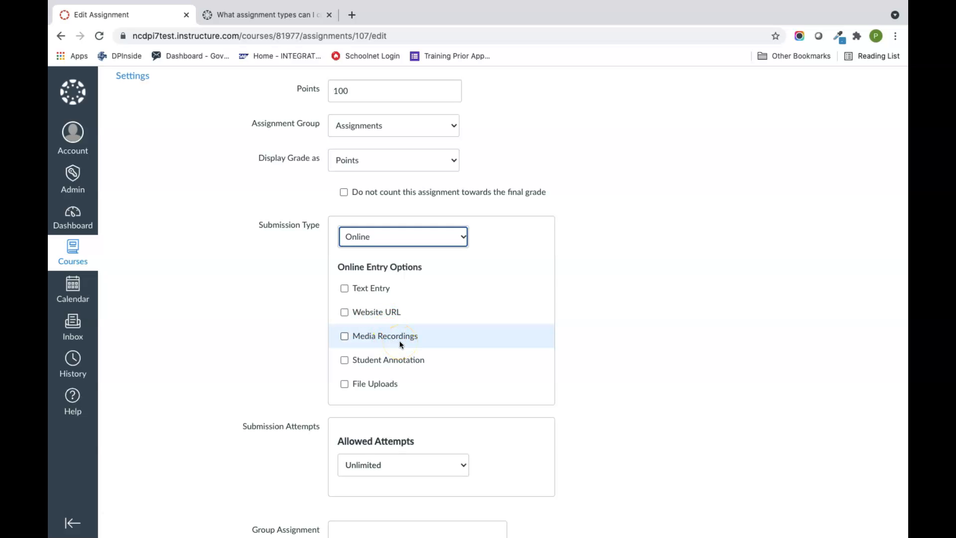
pyautogui.click(384, 366)
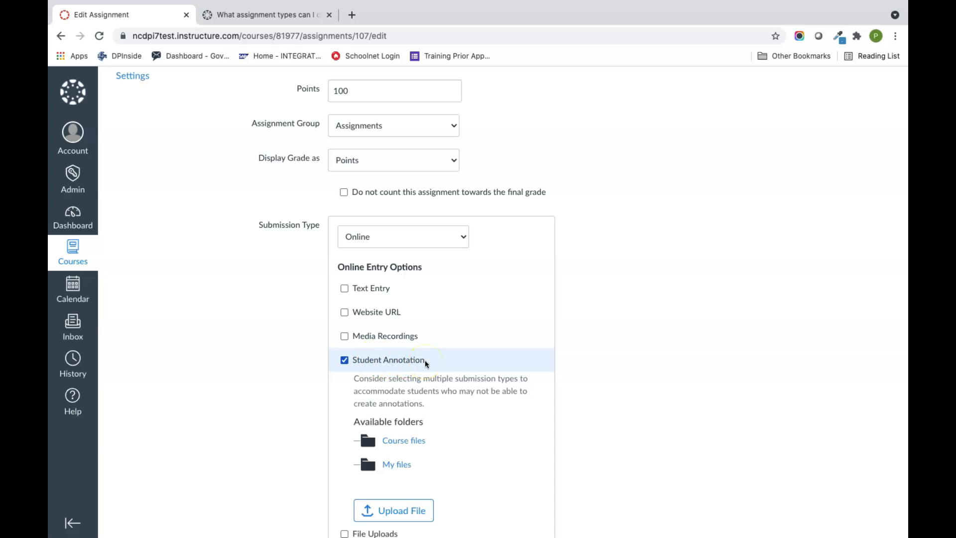
# Upload the 3rd_Grade_MD.5_quiz PDF from Downloads as the document for student annotation.
pyautogui.scroll(-2, 425, 360)
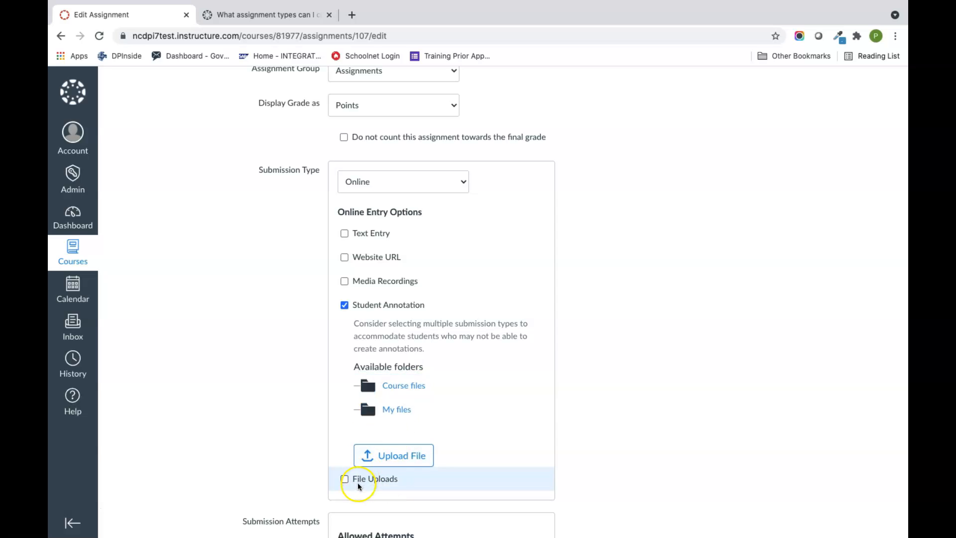
pyautogui.click(392, 462)
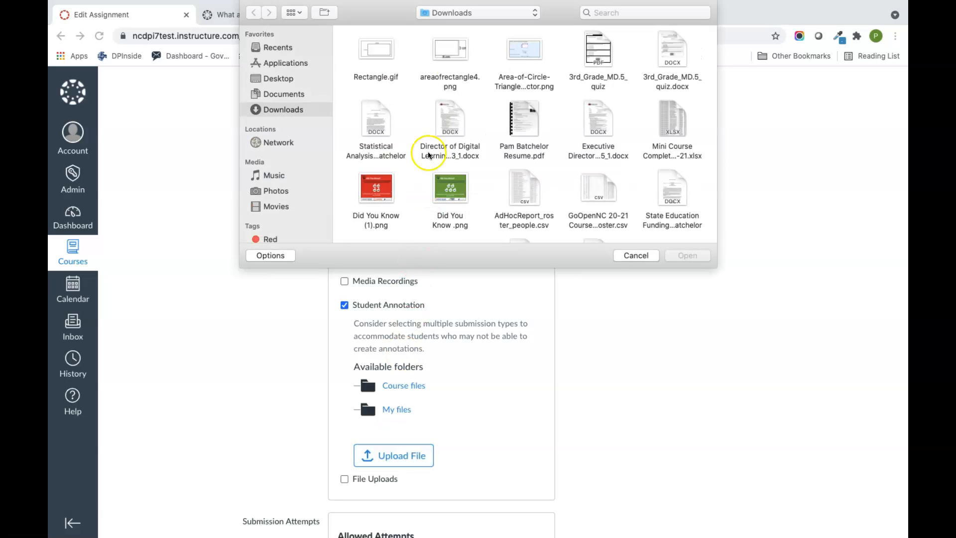
pyautogui.click(600, 49)
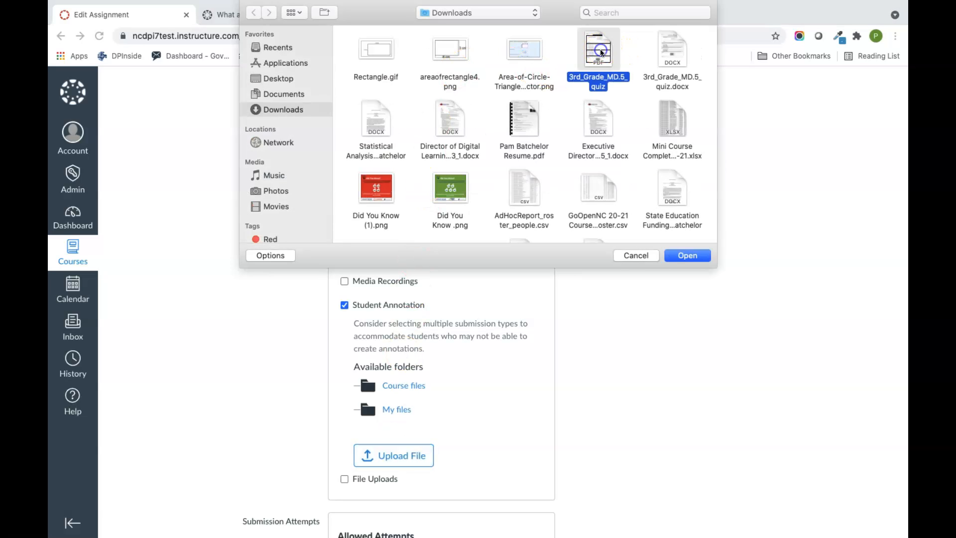
pyautogui.click(666, 256)
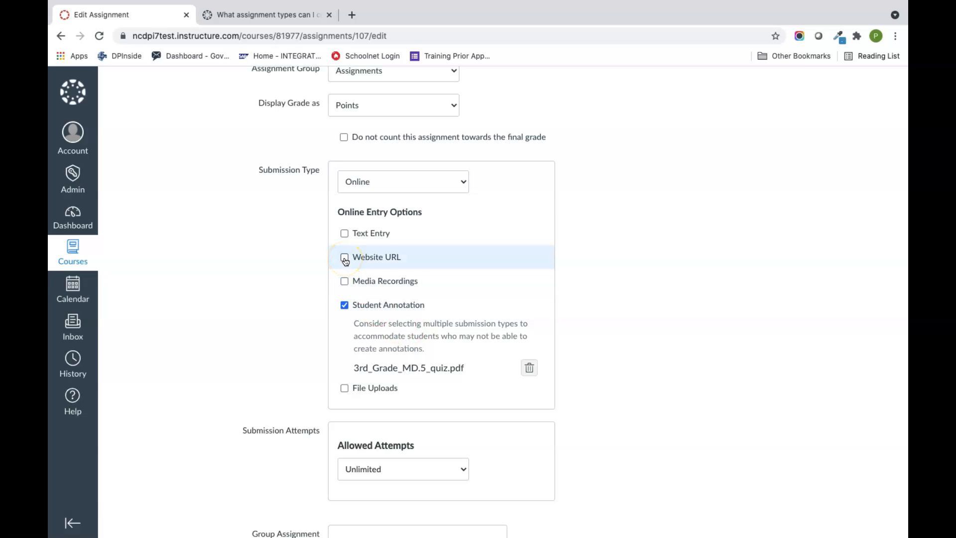
# Also allow File Uploads for the submission and enable the restriction on upload file types.
pyautogui.click(343, 388)
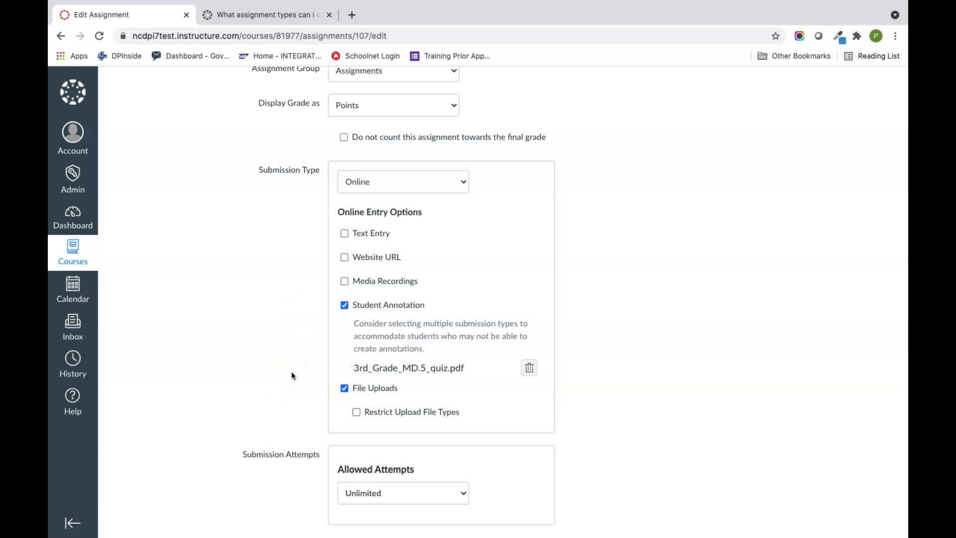
pyautogui.scroll(-3, 327, 394)
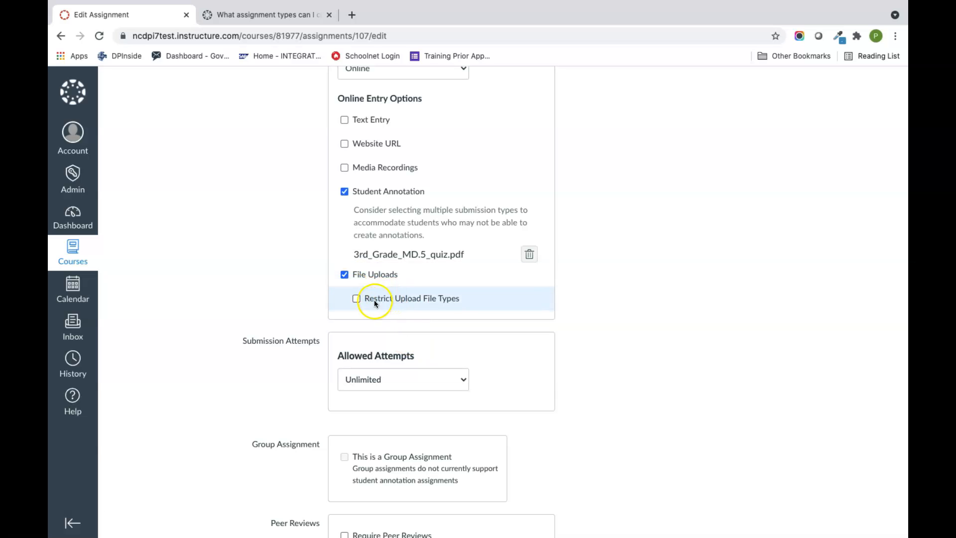
pyautogui.click(356, 299)
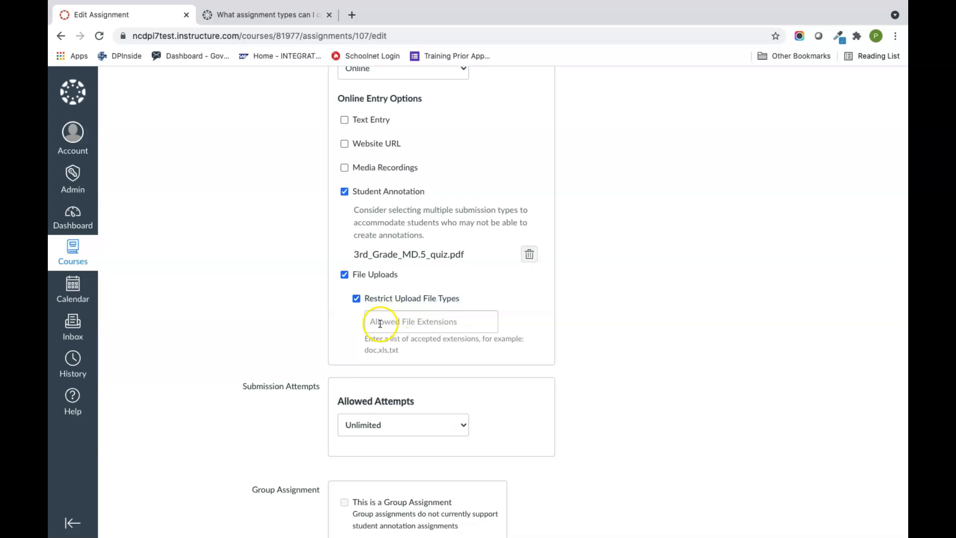
pyautogui.click(380, 322)
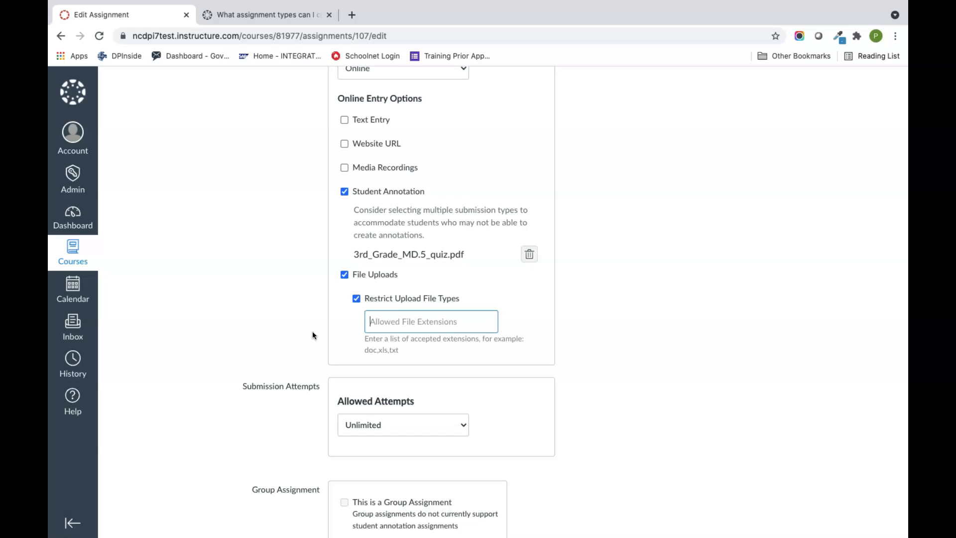
# Enter png, jpg, pdf as the allowed file extensions for uploads.
pyautogui.write('png, jp')
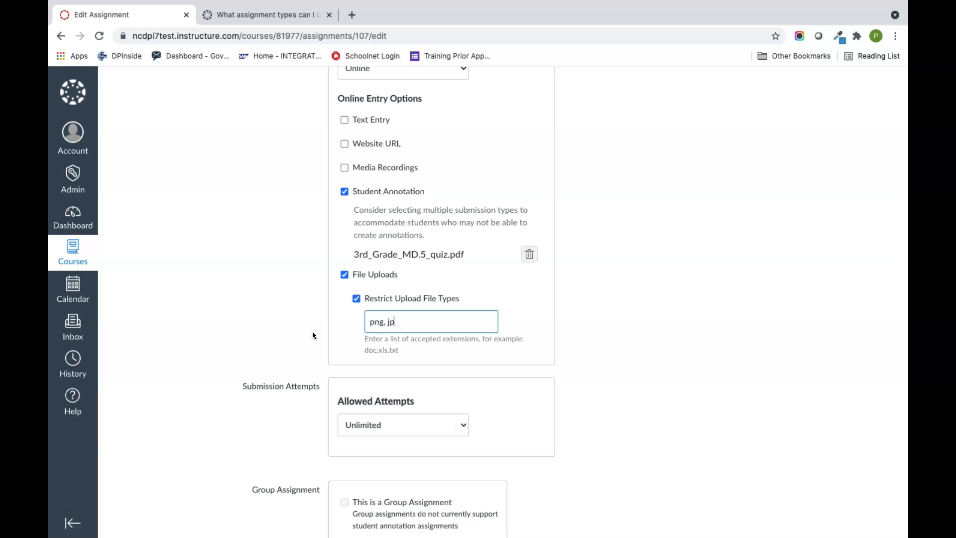
pyautogui.write('g, pdf')
# Try limiting the allowed submission attempts and return the setting to Unlimited.
pyautogui.scroll(-4, 351, 333)
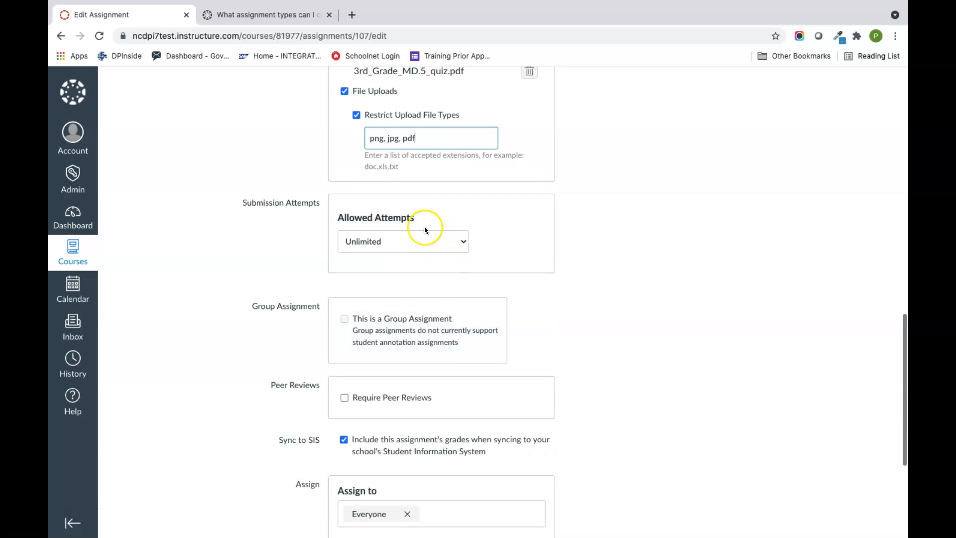
pyautogui.click(423, 240)
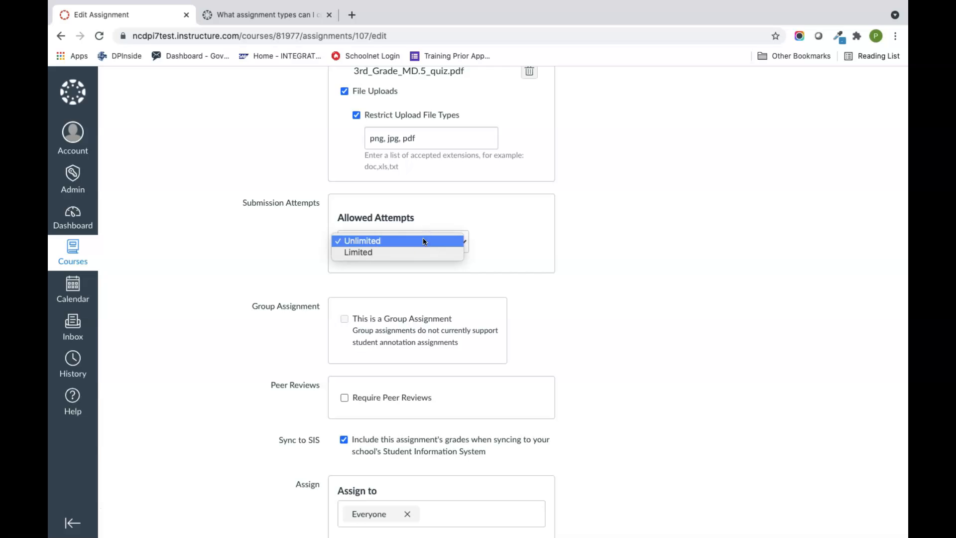
pyautogui.click(498, 238)
pyautogui.click(390, 227)
pyautogui.click(397, 241)
pyautogui.click(394, 253)
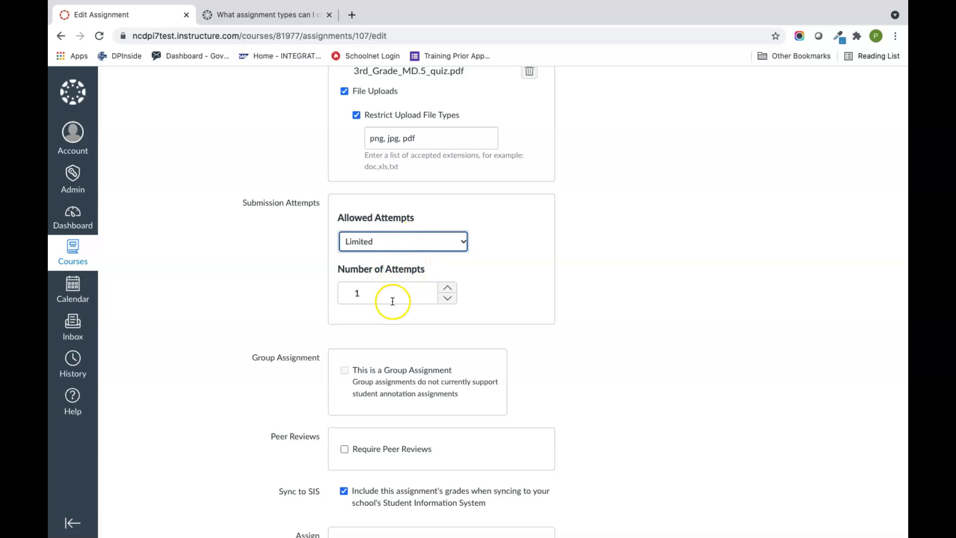
pyautogui.click(418, 247)
pyautogui.click(416, 231)
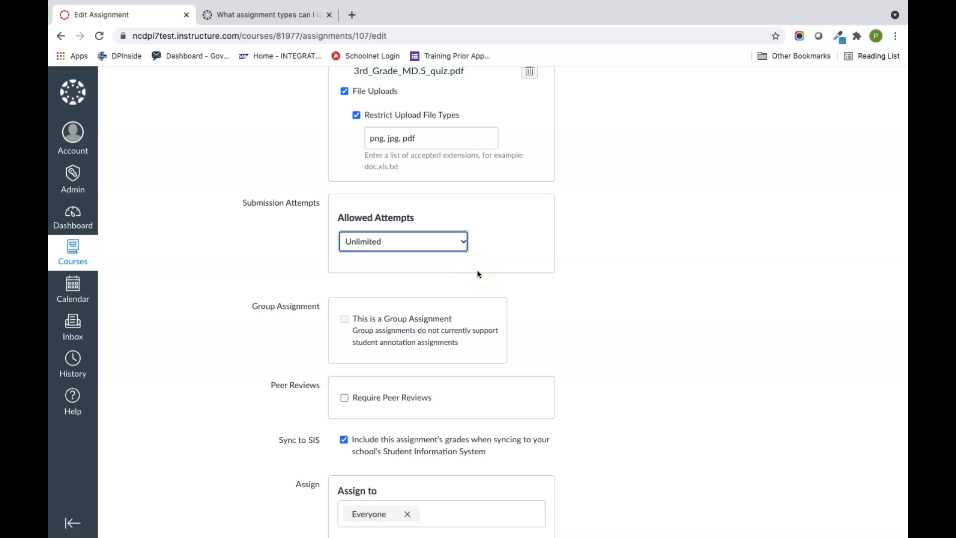
# Set the assignment's due date for Everyone to Jun 9 at 11:59pm.
pyautogui.scroll(-3, 476, 274)
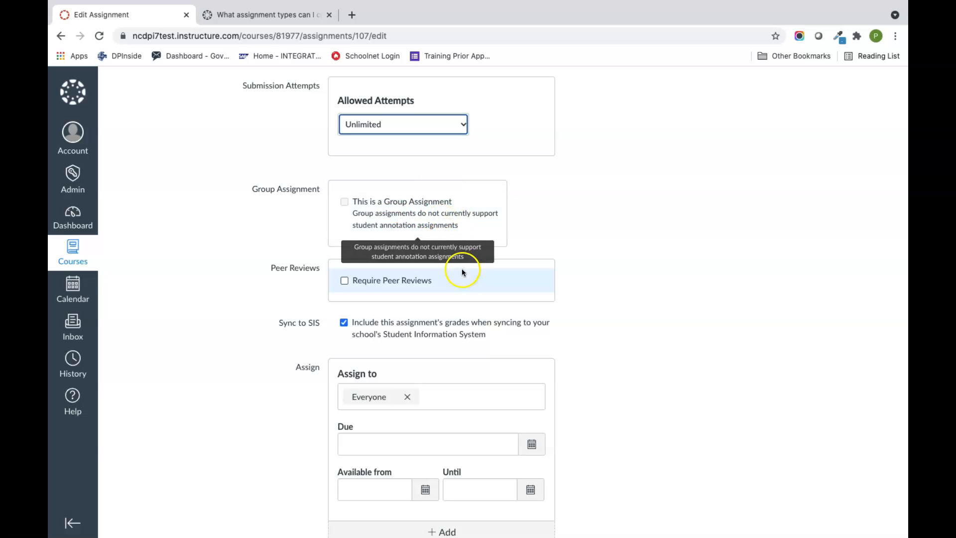
pyautogui.moveTo(431, 231)
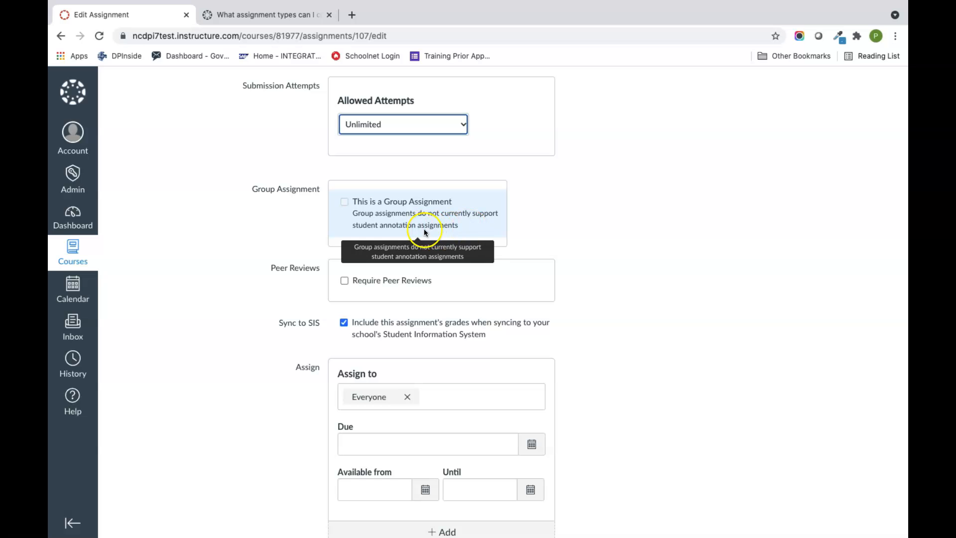
pyautogui.scroll(-2, 481, 277)
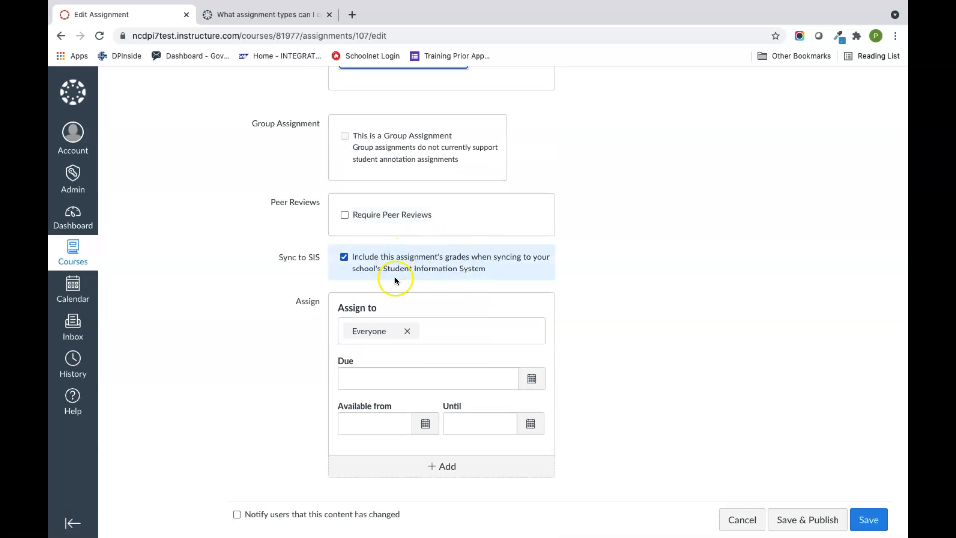
pyautogui.scroll(-1, 452, 285)
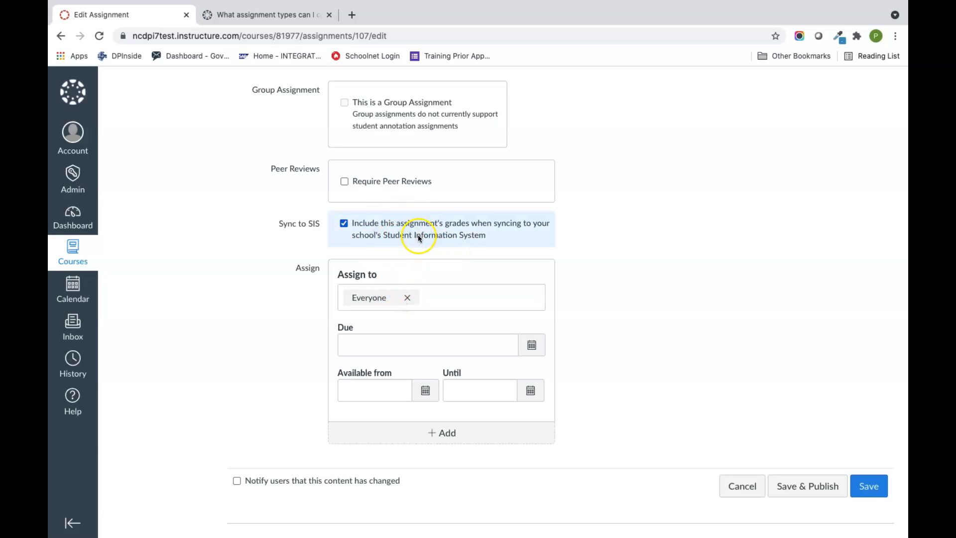
pyautogui.click(531, 345)
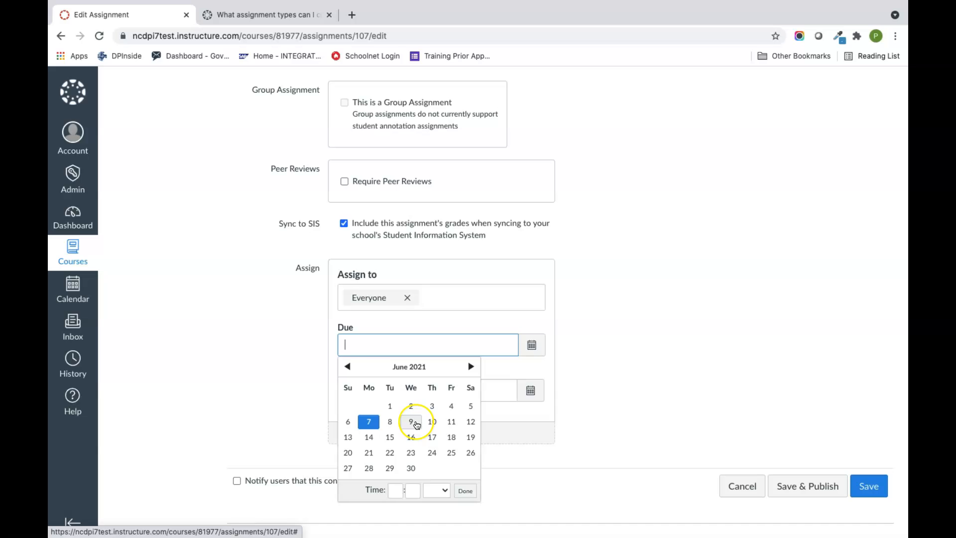
pyautogui.click(416, 424)
pyautogui.click(585, 382)
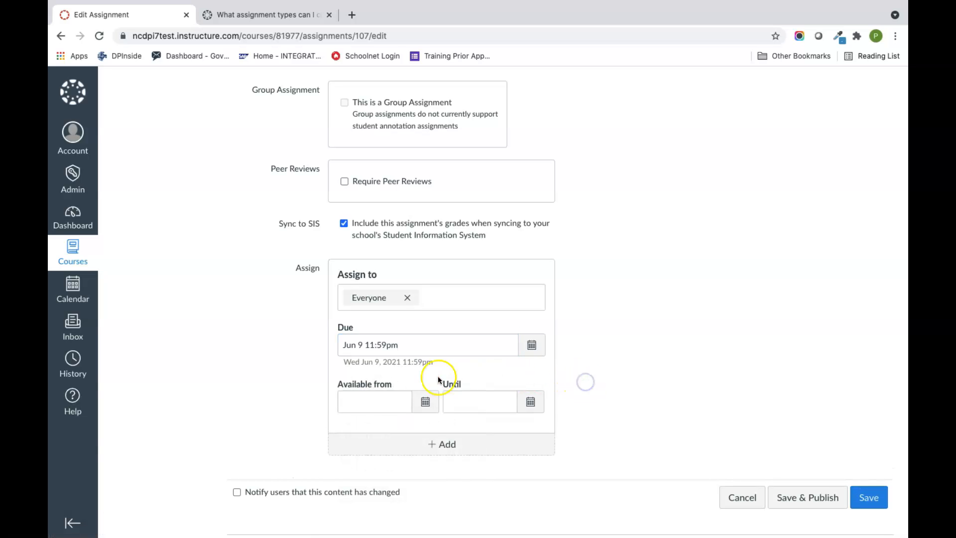
# Make the assignment available from Jun 8 12am until Jun 10 11:59pm, and save and publish it.
pyautogui.click(424, 407)
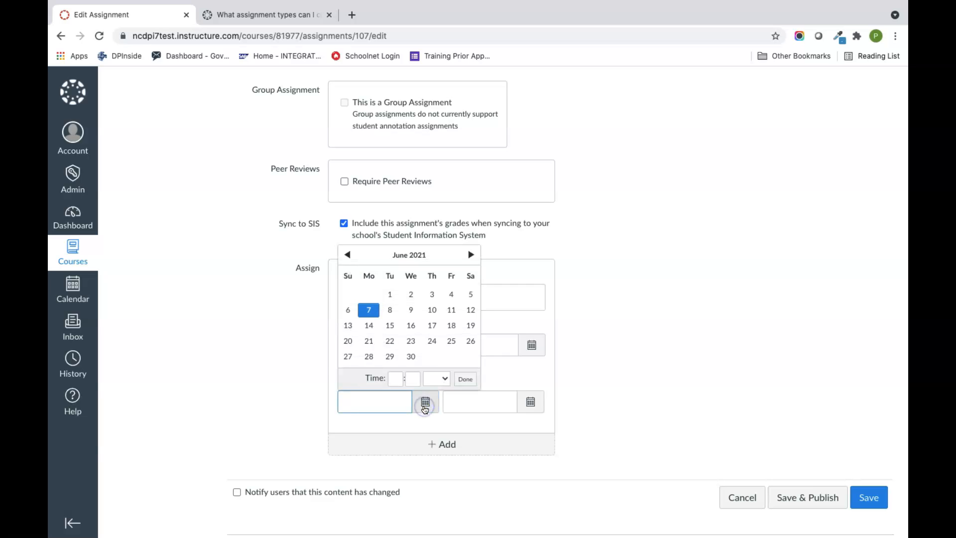
pyautogui.click(368, 312)
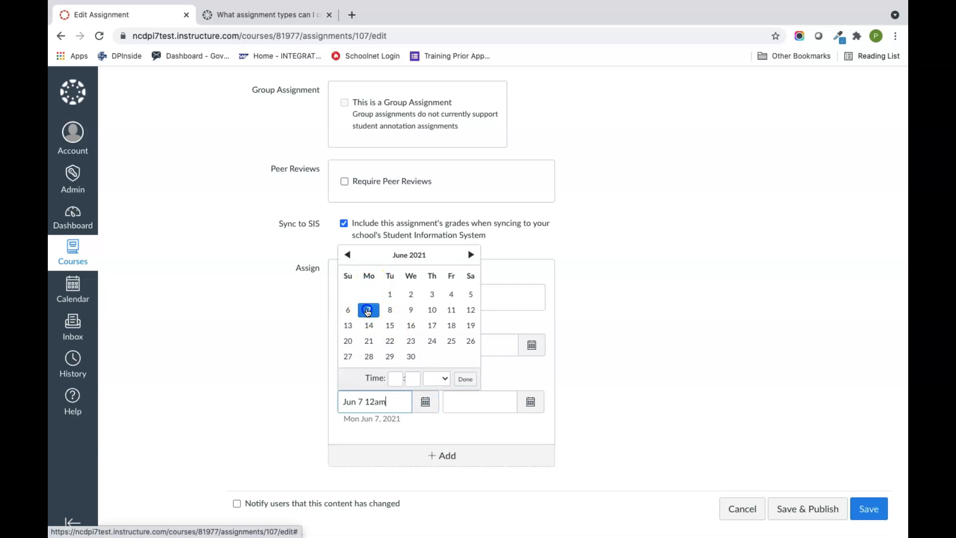
pyautogui.click(463, 435)
pyautogui.click(424, 401)
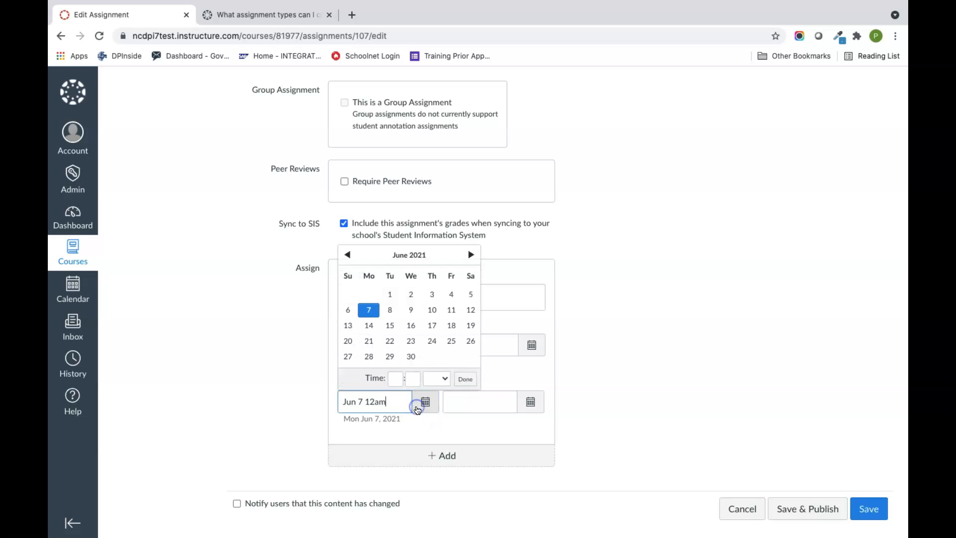
pyautogui.click(391, 315)
pyautogui.click(439, 425)
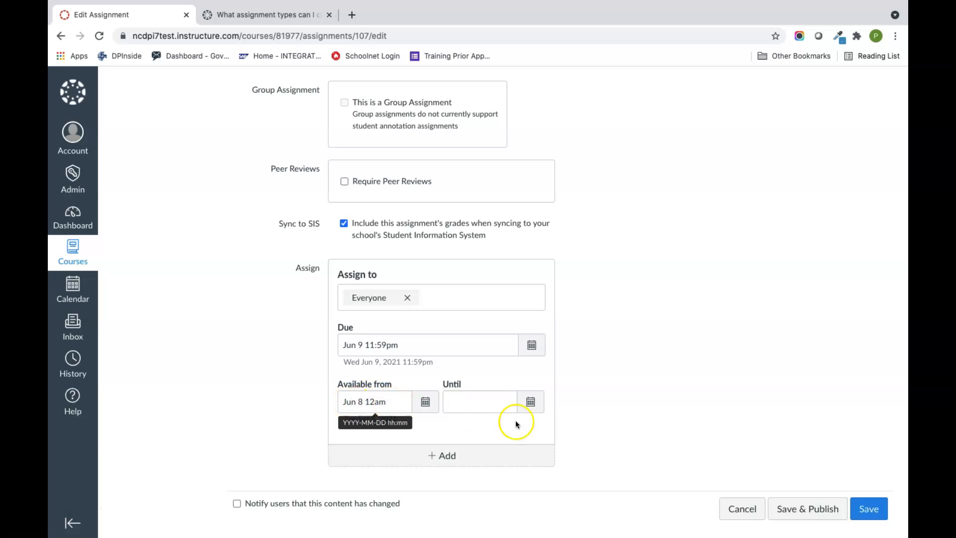
pyautogui.click(531, 404)
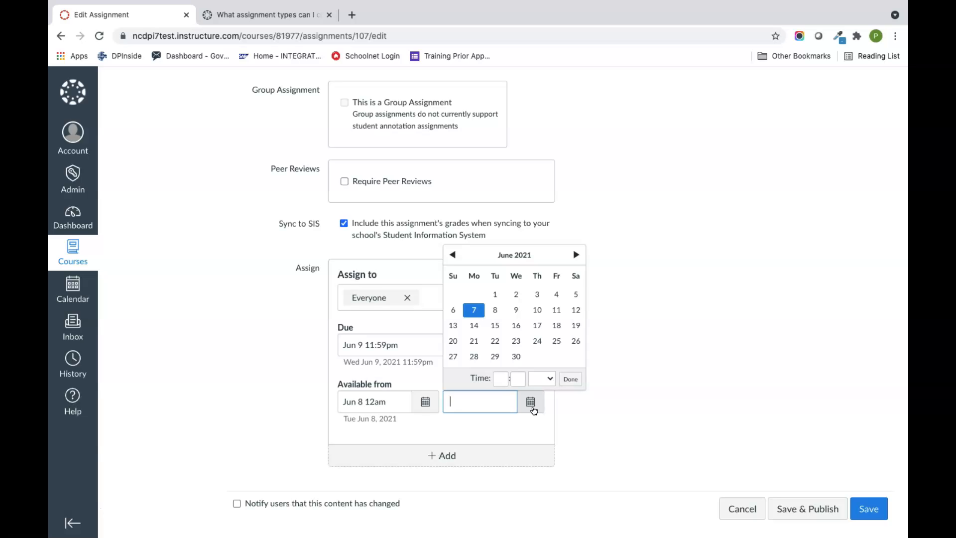
pyautogui.click(536, 310)
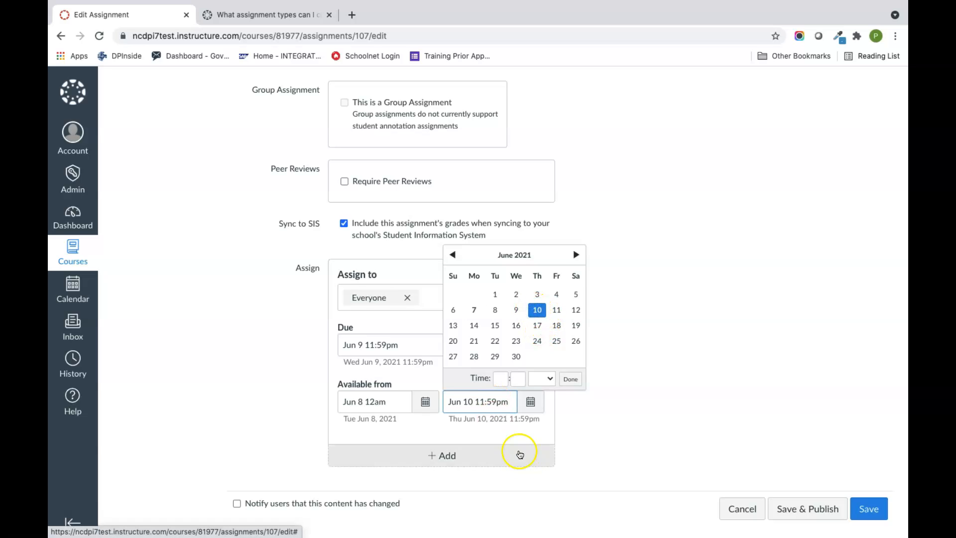
pyautogui.click(626, 436)
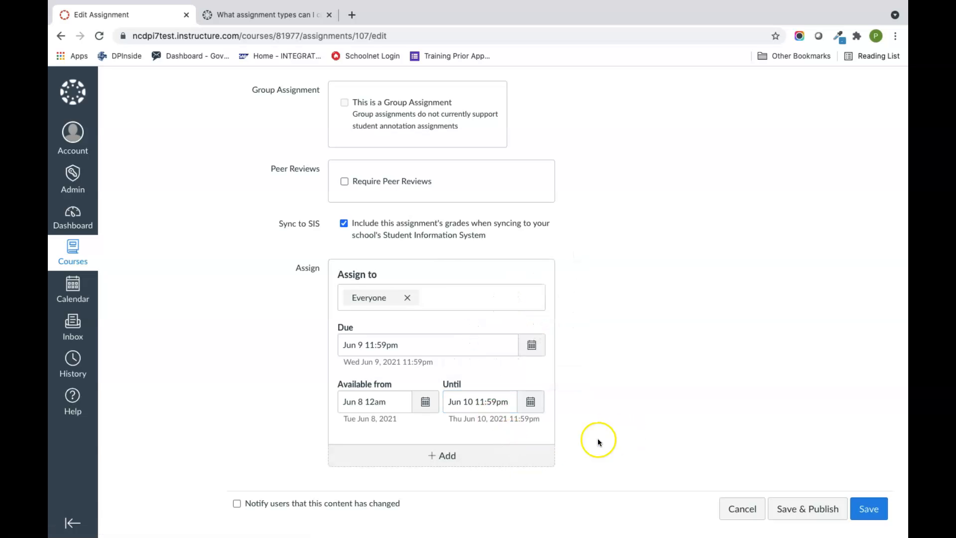
pyautogui.click(817, 511)
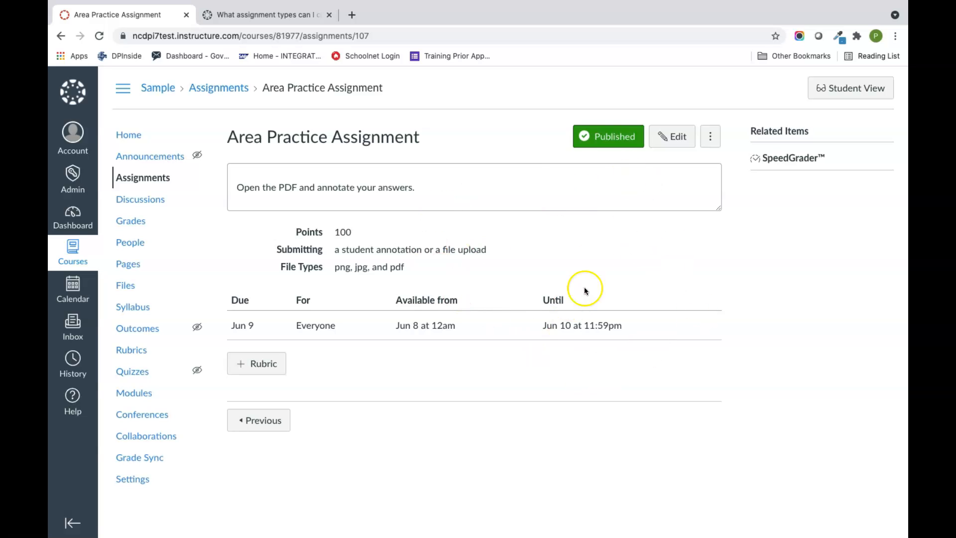
# Check the published assignment and the preceding module page in Student View, and leave that view.
pyautogui.click(846, 87)
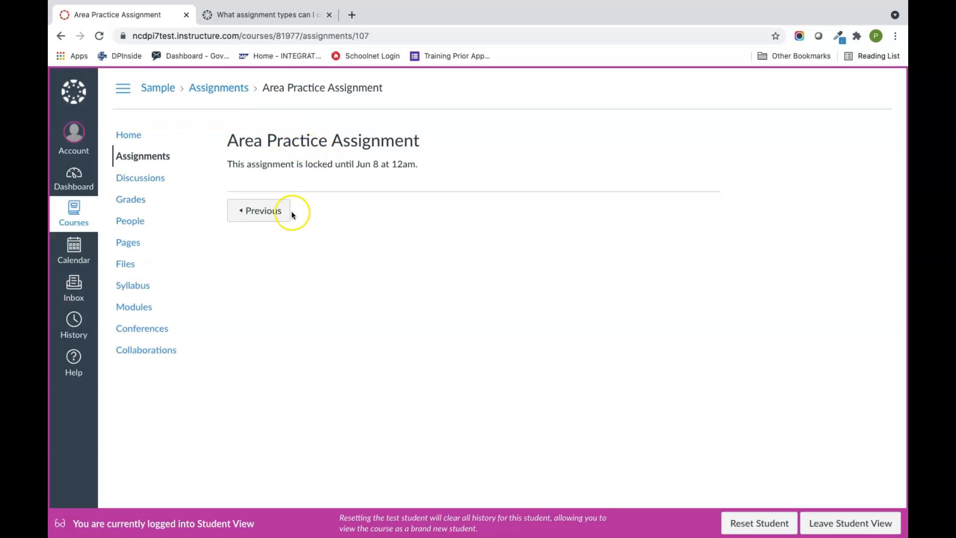
pyautogui.click(276, 211)
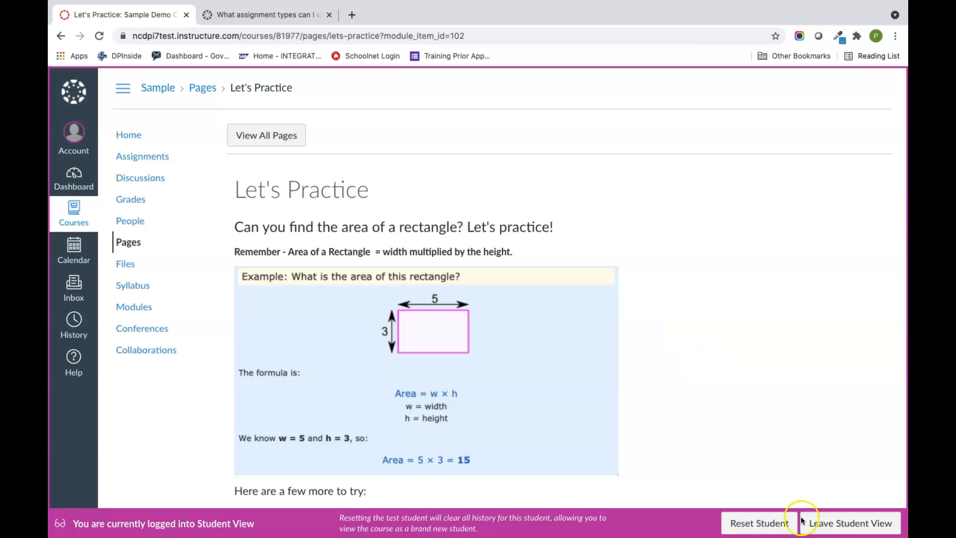
pyautogui.click(828, 521)
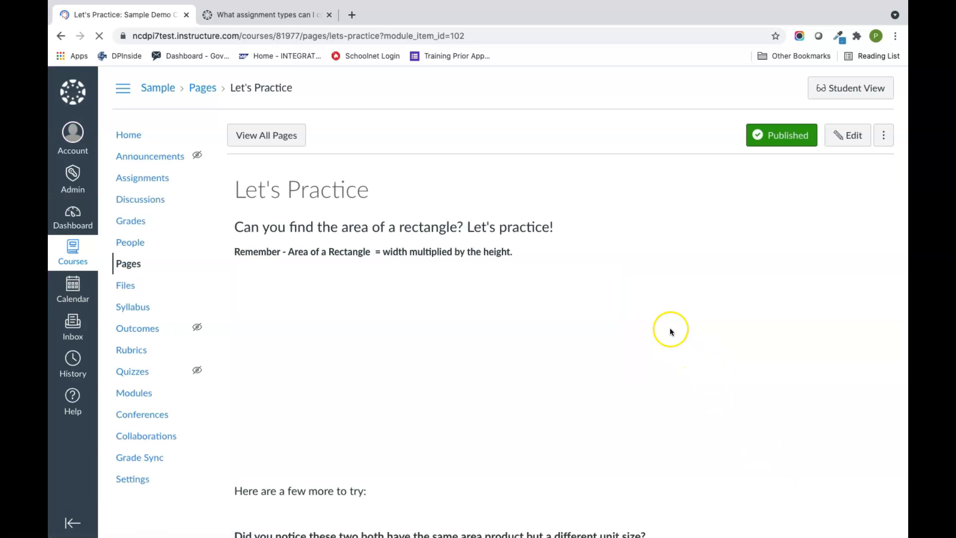
# Reopen the Area Practice Assignment for editing, set its Available from date to Jun 7 12am and save it.
pyautogui.scroll(-10, 634, 289)
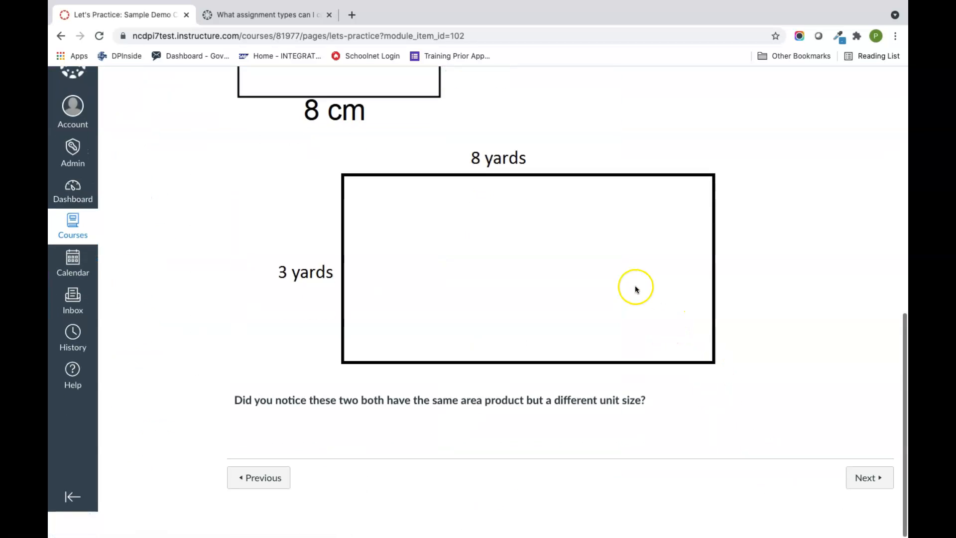
pyautogui.click(861, 503)
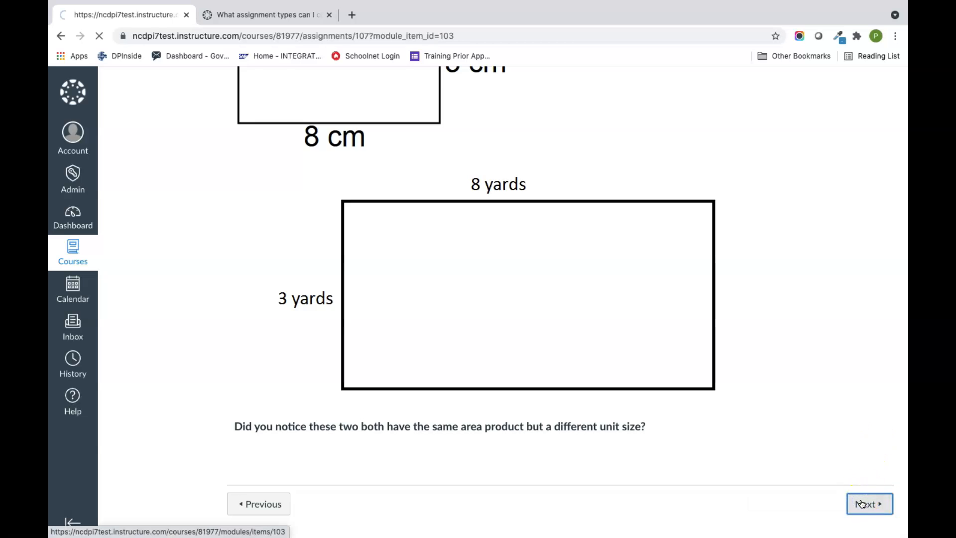
pyautogui.click(685, 142)
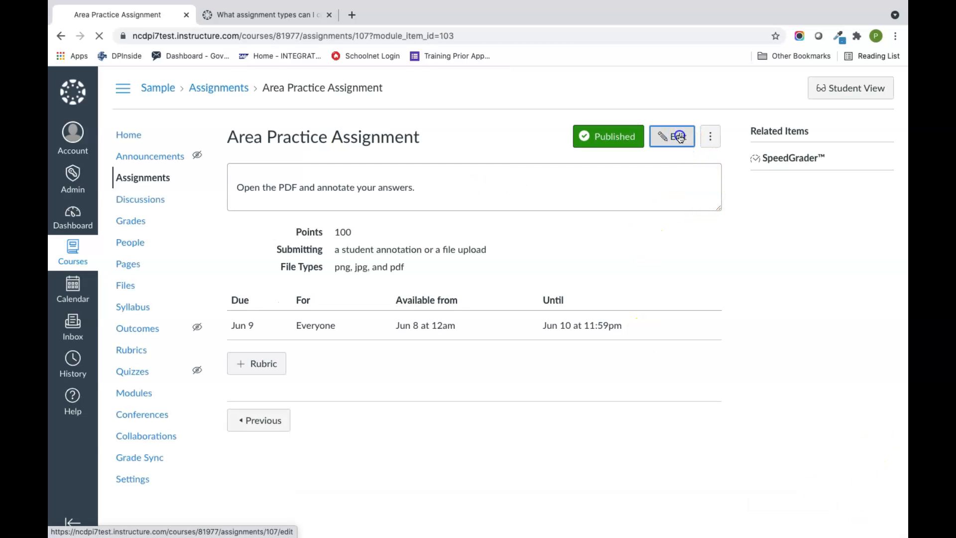
pyautogui.scroll(-20, 504, 344)
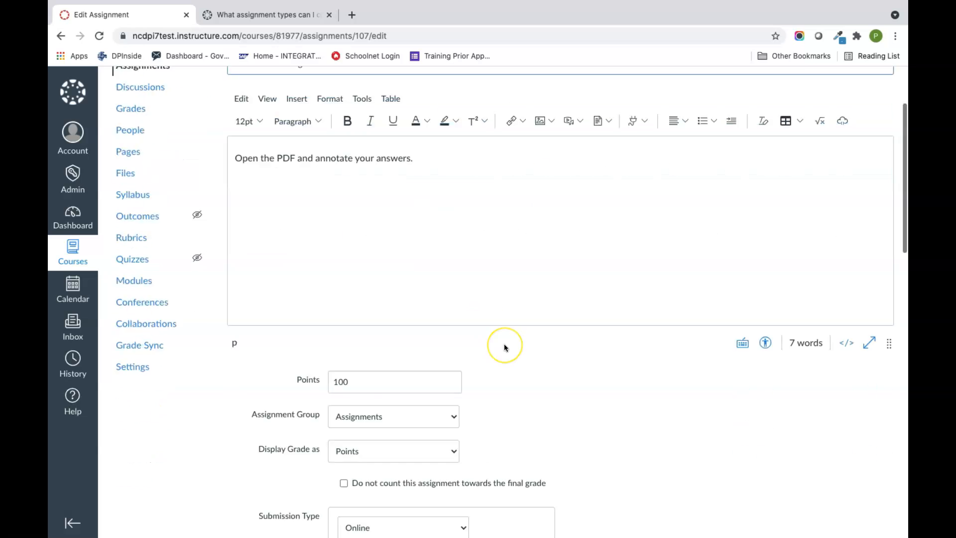
pyautogui.click(396, 370)
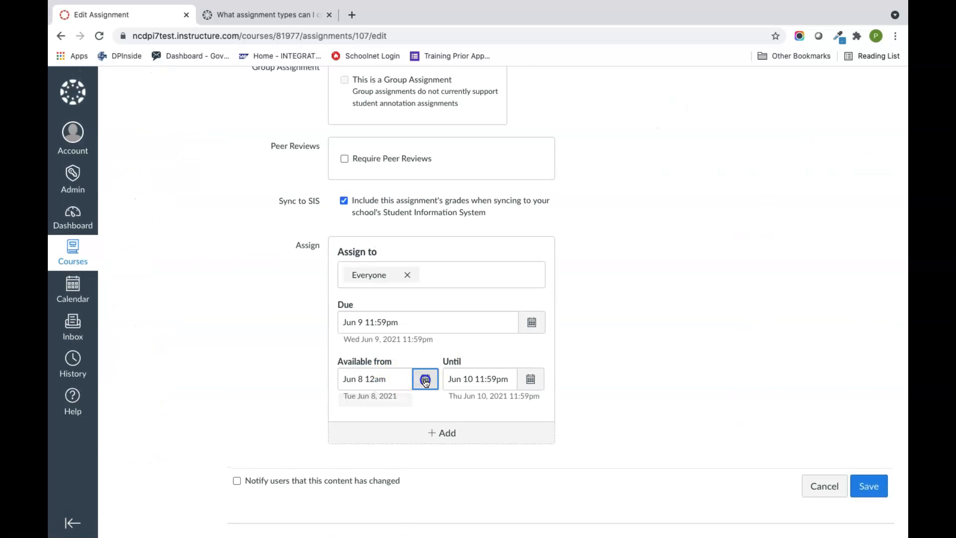
pyautogui.click(425, 379)
pyautogui.click(369, 456)
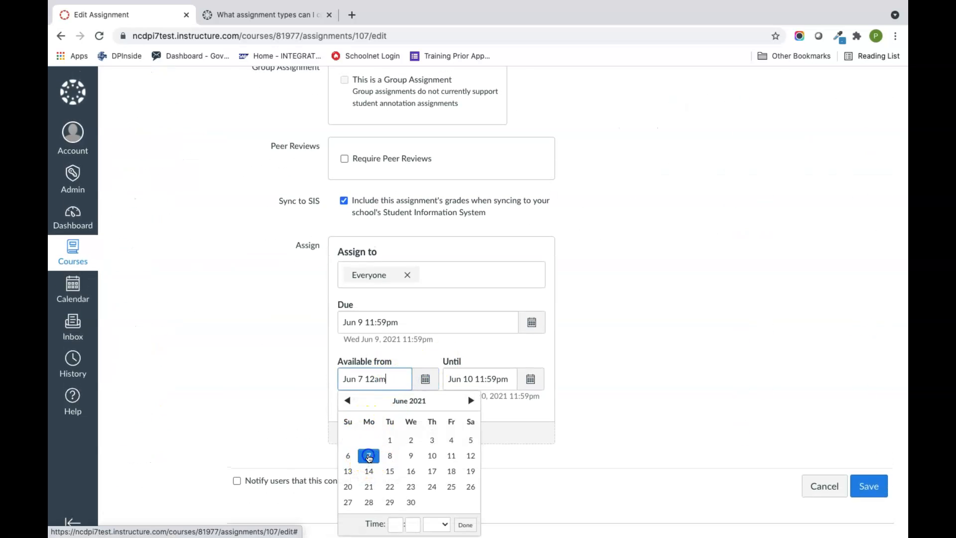
pyautogui.click(877, 495)
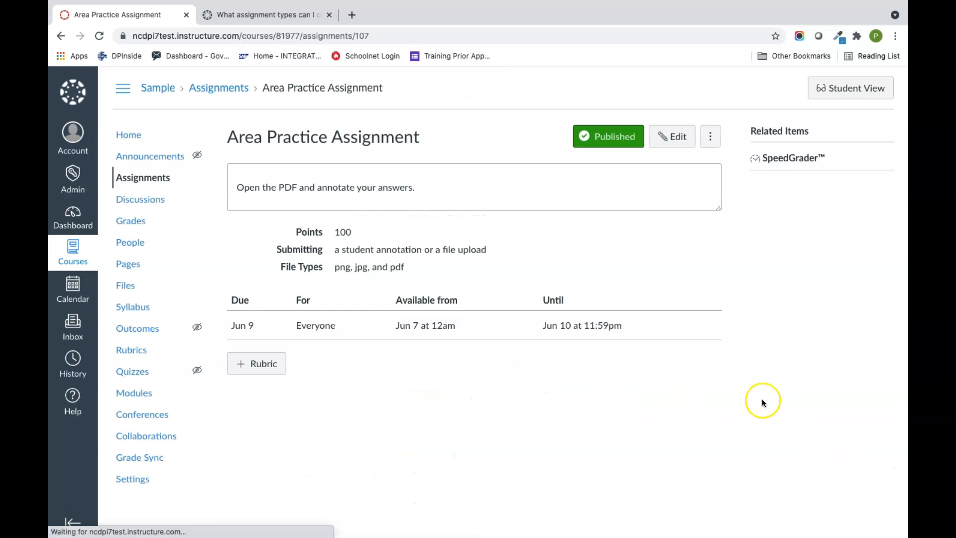
# Start the assignment in Student View and open its Student Annotation submission option.
pyautogui.click(839, 95)
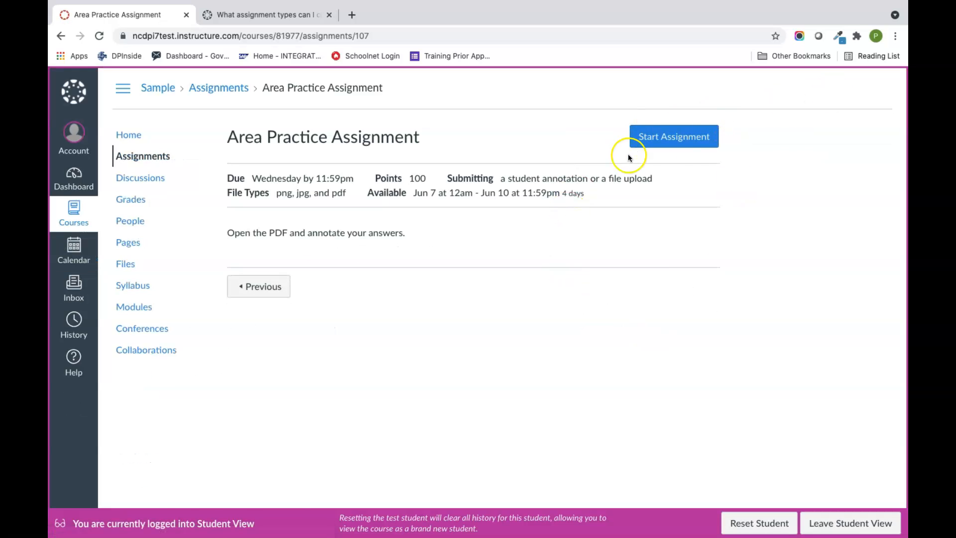
pyautogui.click(657, 139)
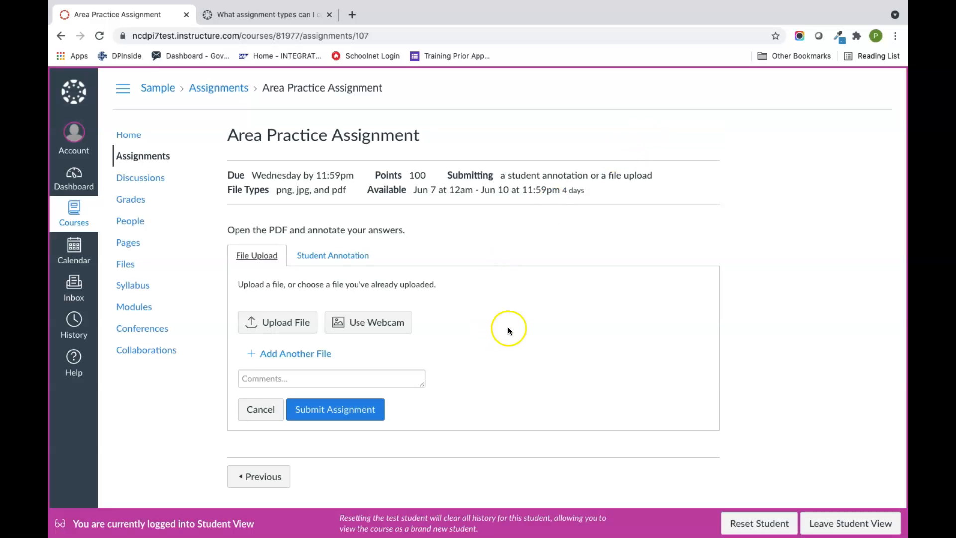
pyautogui.click(308, 255)
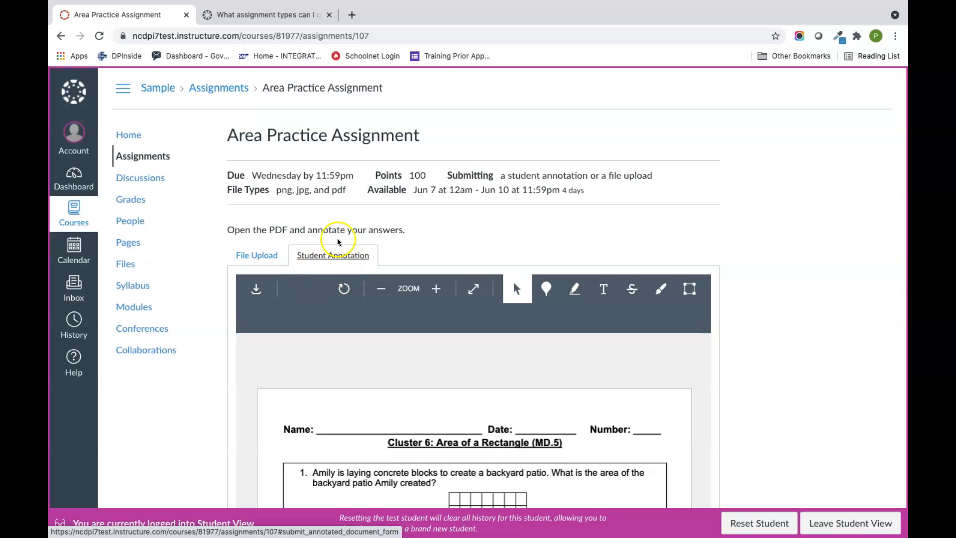
# Add the student's first name as a text annotation on the worksheet's Name line, and set the text colour to pink.
pyautogui.scroll(-2, 738, 258)
pyautogui.scroll(-3, 739, 258)
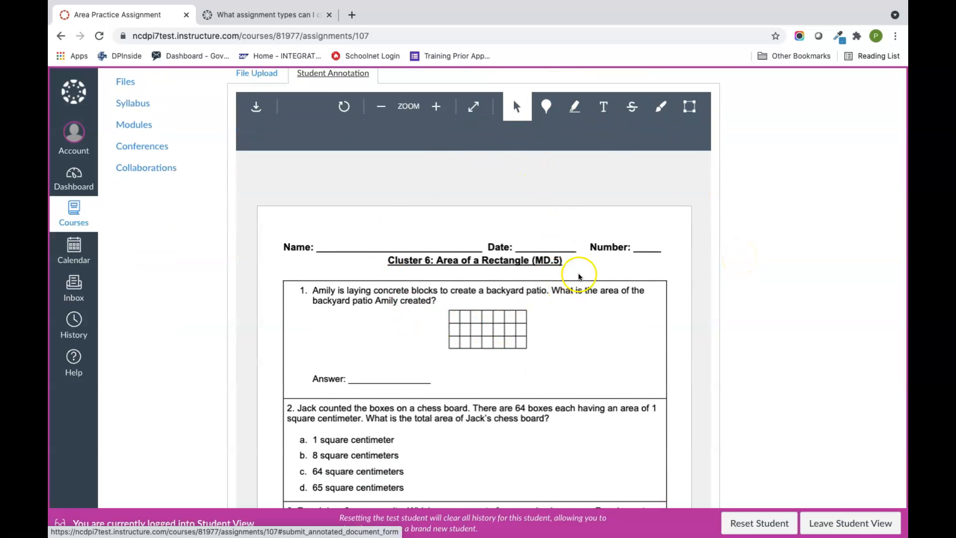
pyautogui.click(603, 106)
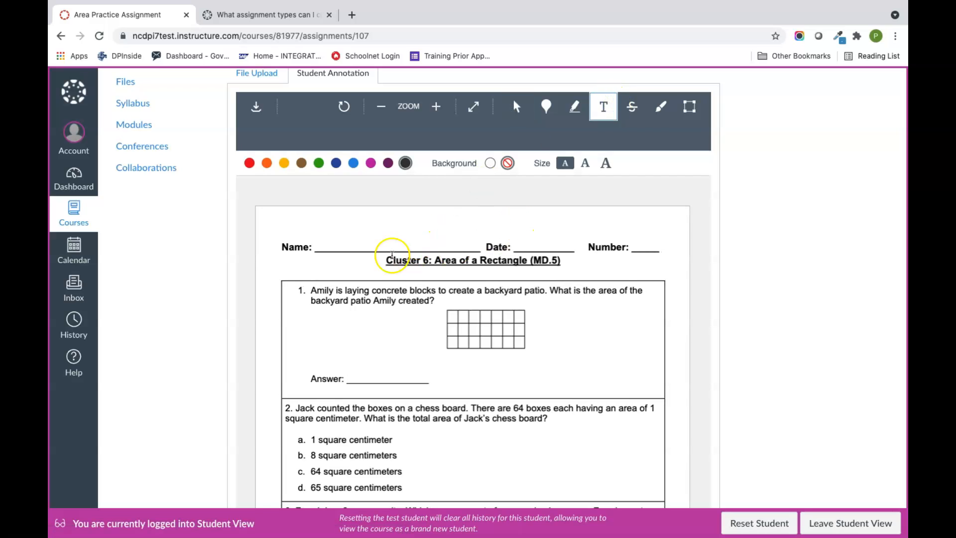
pyautogui.click(324, 244)
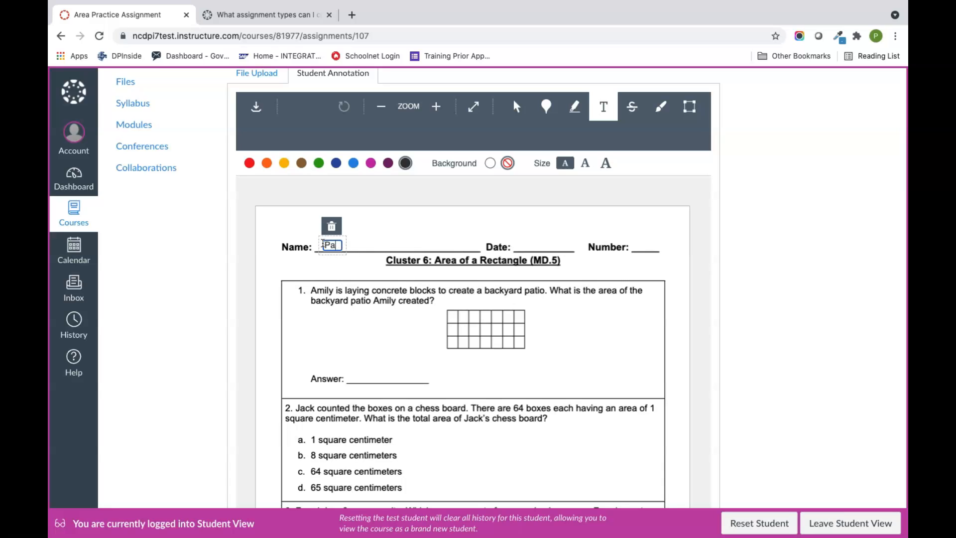
pyautogui.click(339, 273)
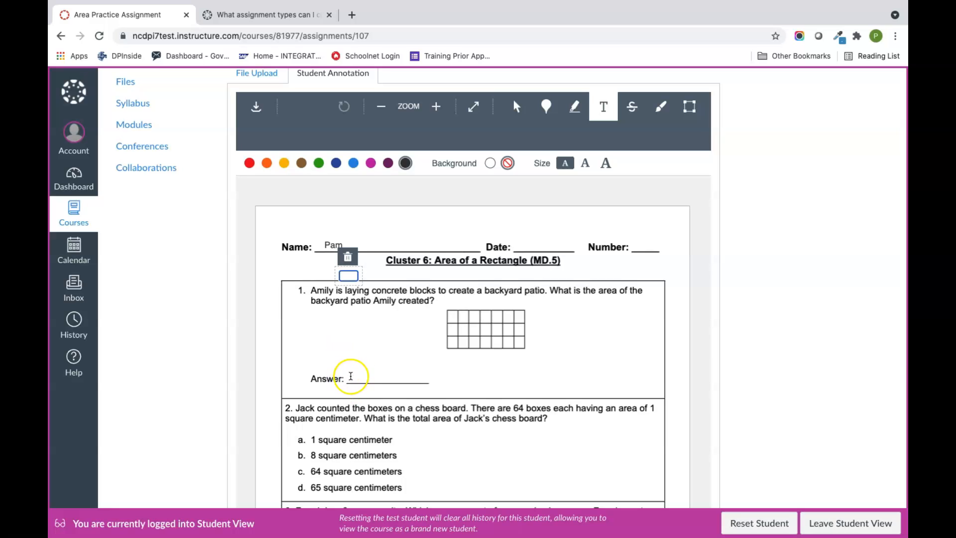
pyautogui.click(371, 162)
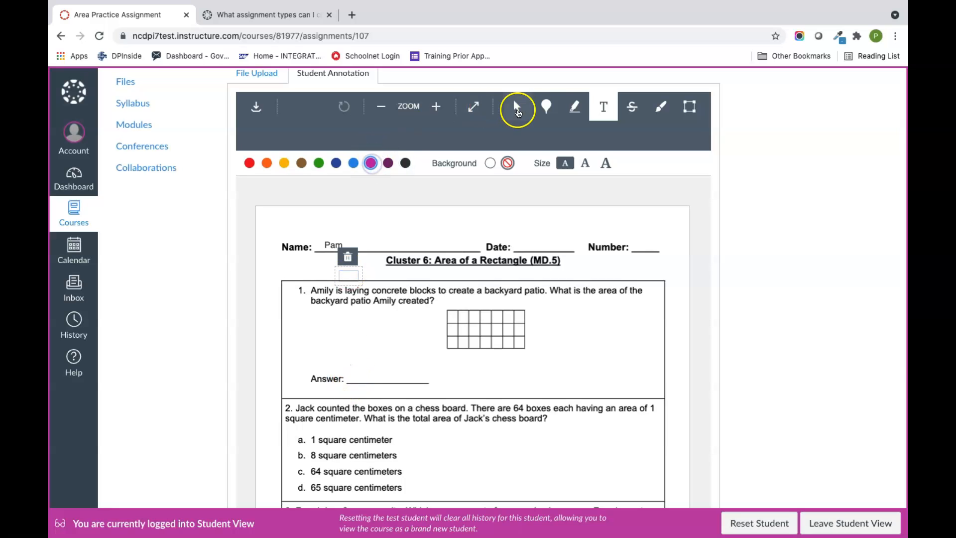
# Draw freehand in blue a 7 above and a 3 beside question 1's grid, and write 7 × 3 = 21 below it.
pyautogui.click(574, 107)
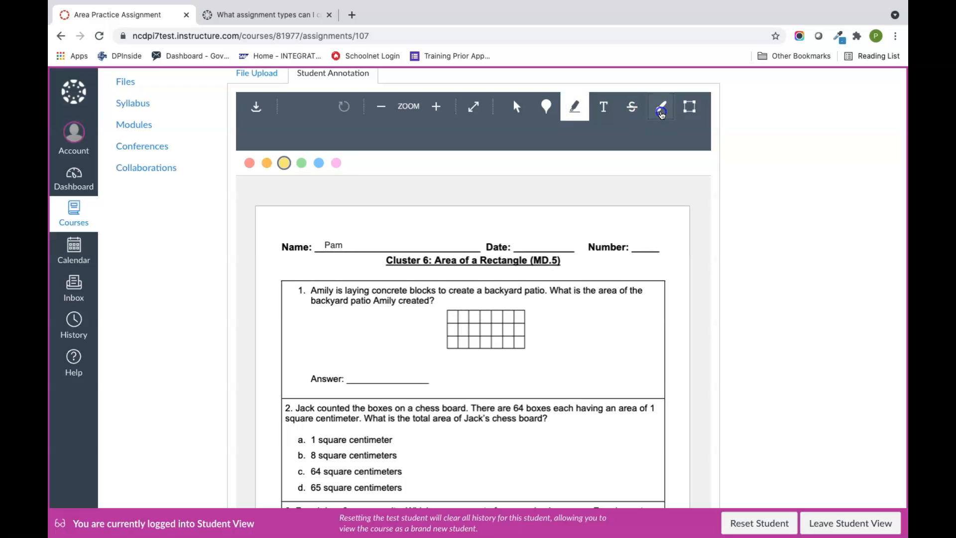
pyautogui.click(661, 108)
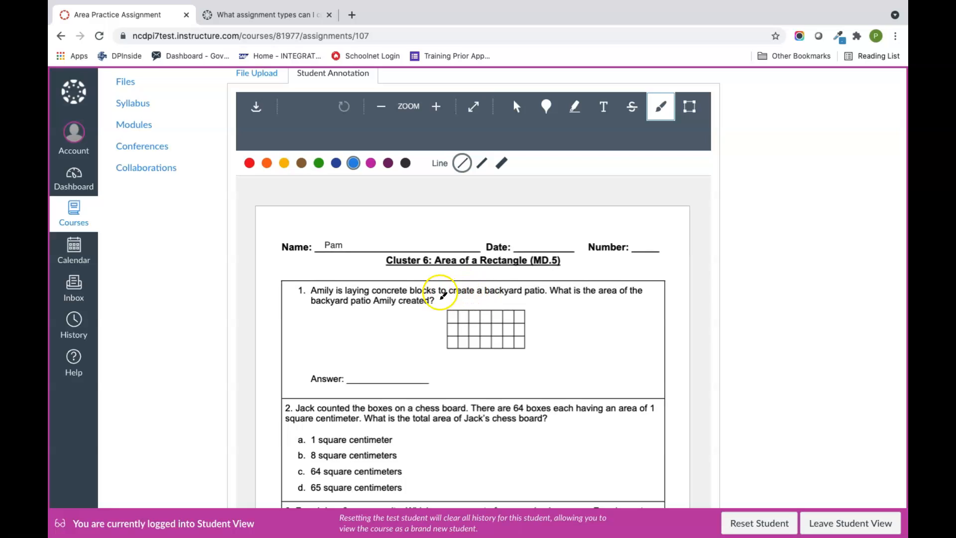
pyautogui.moveTo(449, 294)
pyautogui.mouseDown()
pyautogui.moveTo(459, 293)
pyautogui.moveTo(456, 307)
pyautogui.mouseUp()
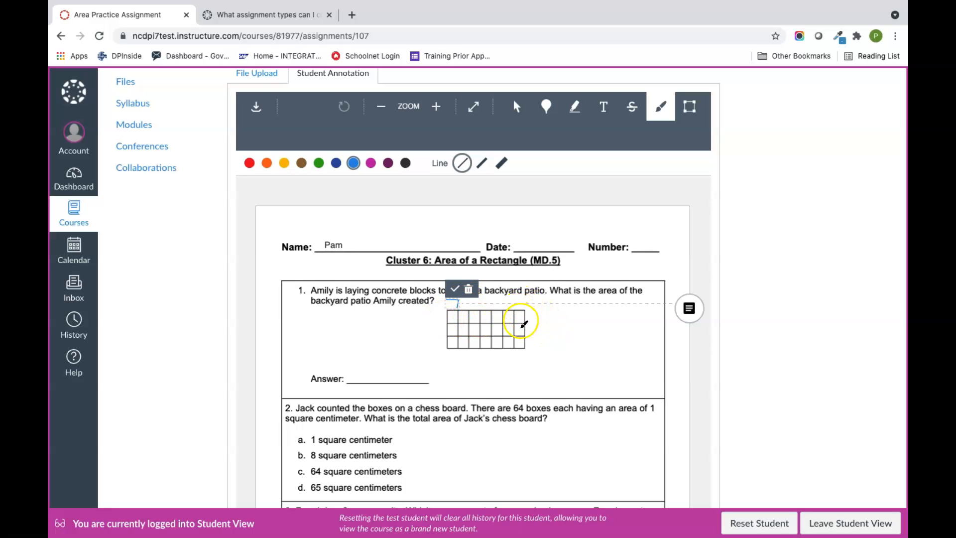
pyautogui.click(530, 320)
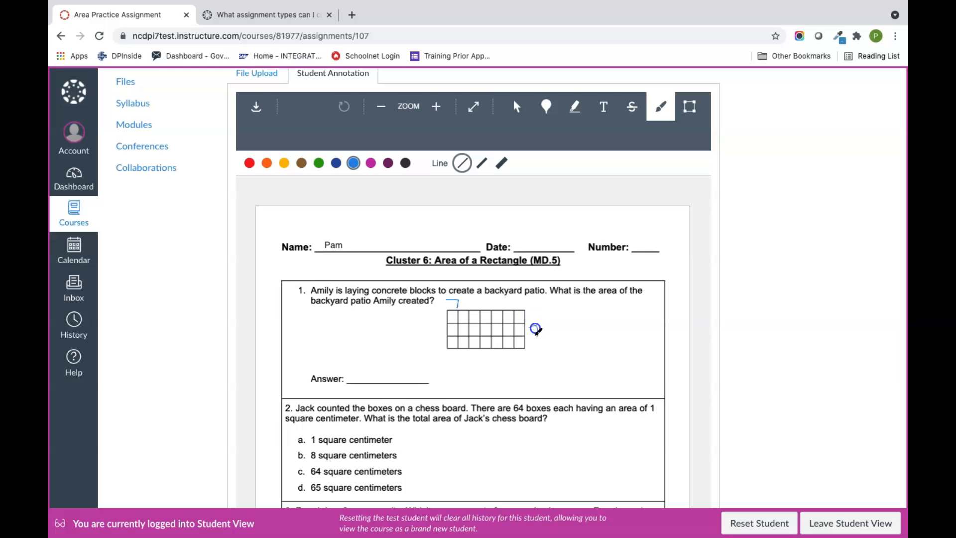
pyautogui.moveTo(533, 338); pyautogui.dragTo(531, 345)
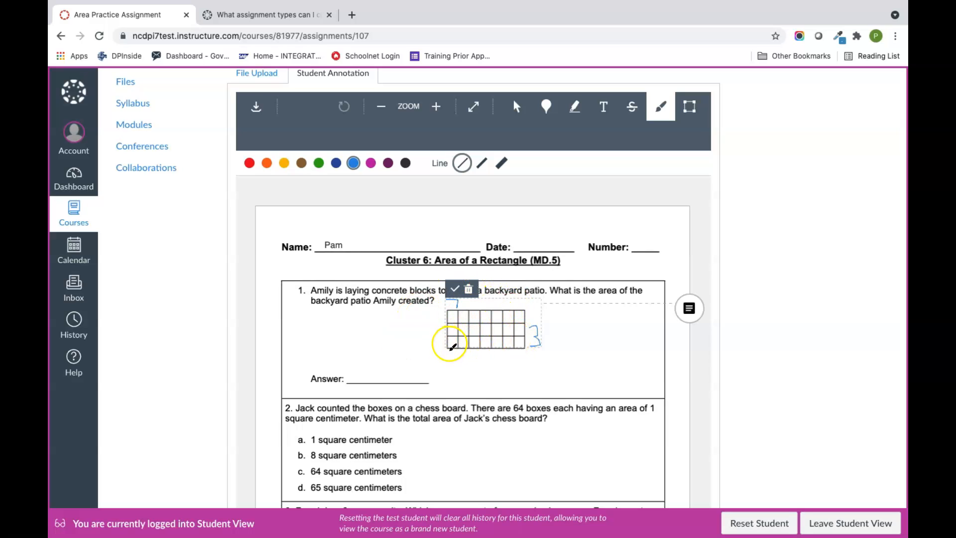
pyautogui.moveTo(453, 351)
pyautogui.mouseDown()
pyautogui.moveTo(468, 349)
pyautogui.moveTo(466, 371)
pyautogui.moveTo(477, 374)
pyautogui.moveTo(512, 345)
pyautogui.moveTo(509, 373)
pyautogui.moveTo(526, 350)
pyautogui.moveTo(549, 348)
pyautogui.moveTo(548, 356)
pyautogui.moveTo(559, 341)
pyautogui.moveTo(577, 368)
pyautogui.moveTo(588, 366)
pyautogui.mouseUp()
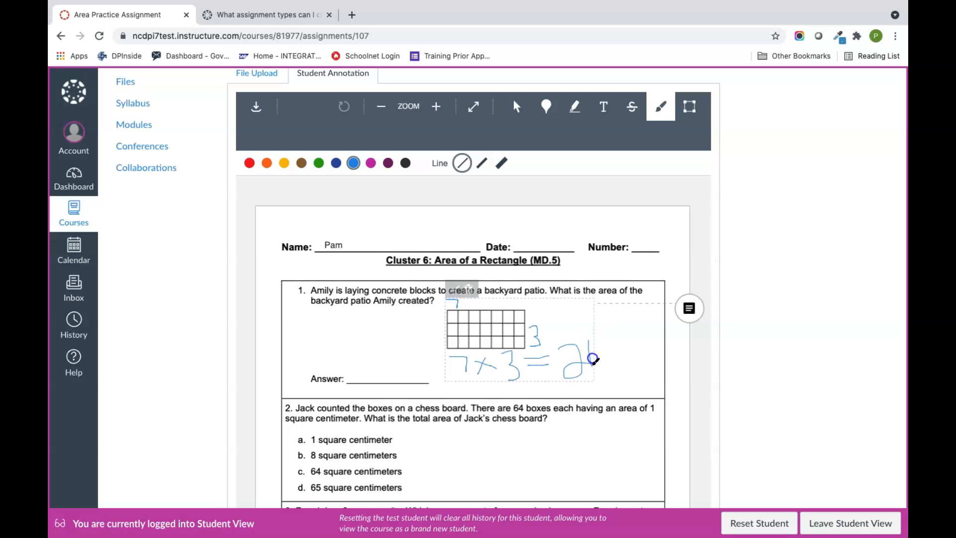
# Add the pink text annotation 21 on question 1's Answer line.
pyautogui.click(604, 107)
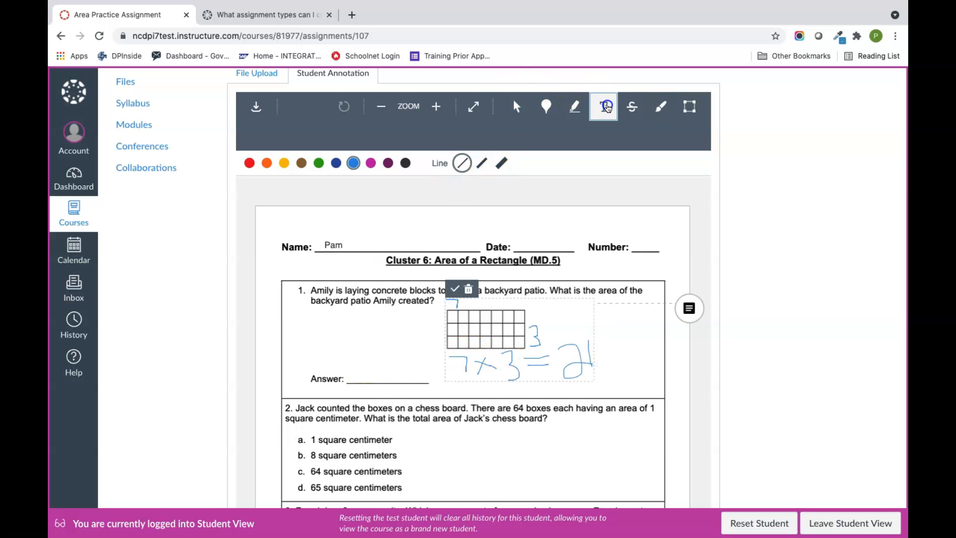
pyautogui.click(356, 377)
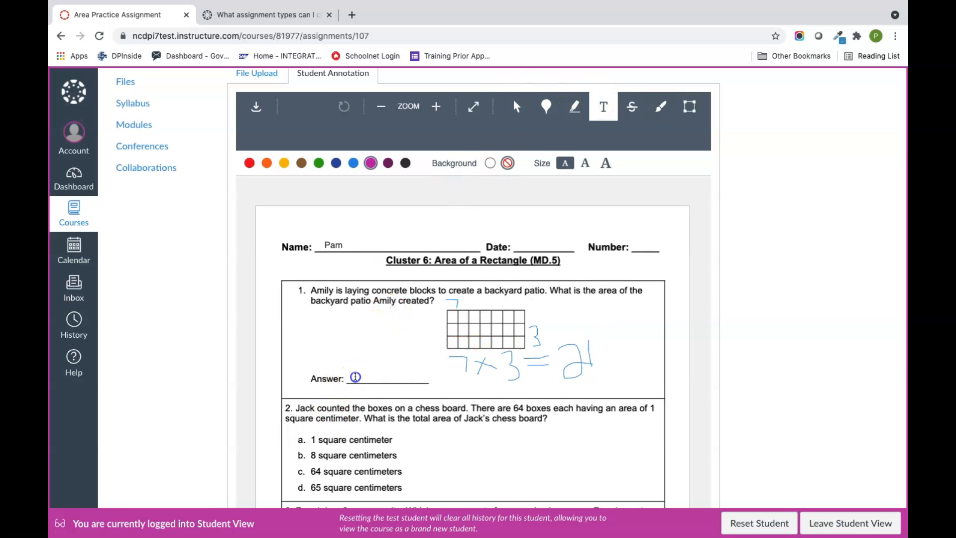
pyautogui.click(428, 401)
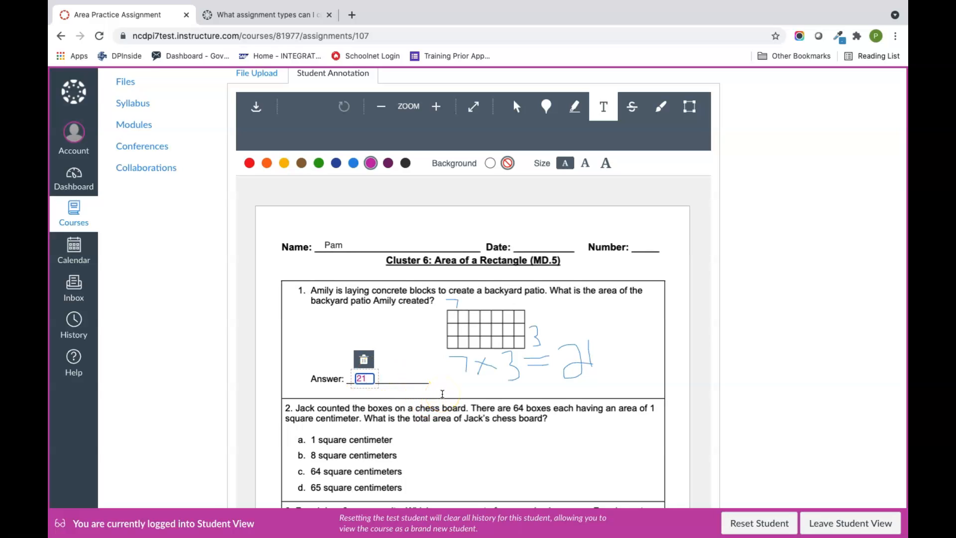
pyautogui.click(442, 394)
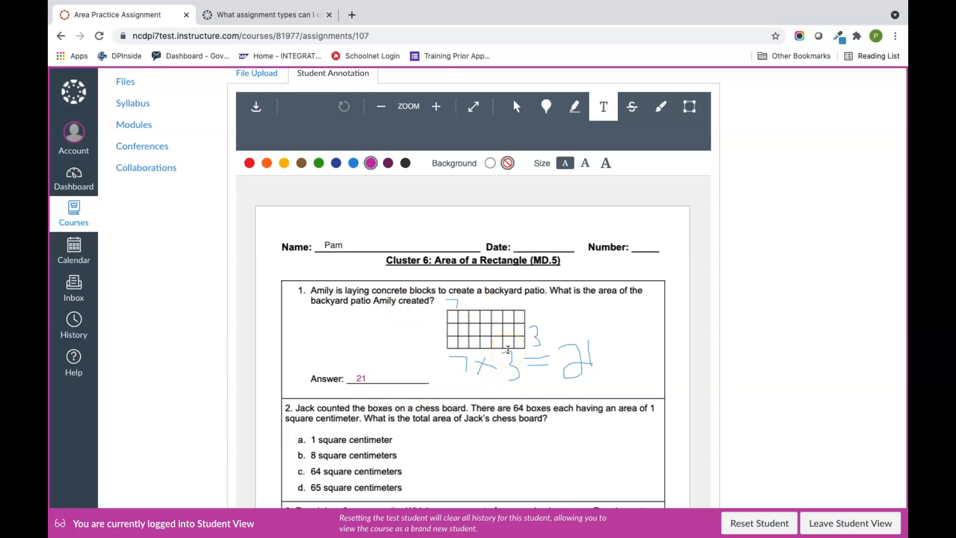
# Look over the rest of the annotated worksheet and submit the assignment.
pyautogui.scroll(-6, 507, 349)
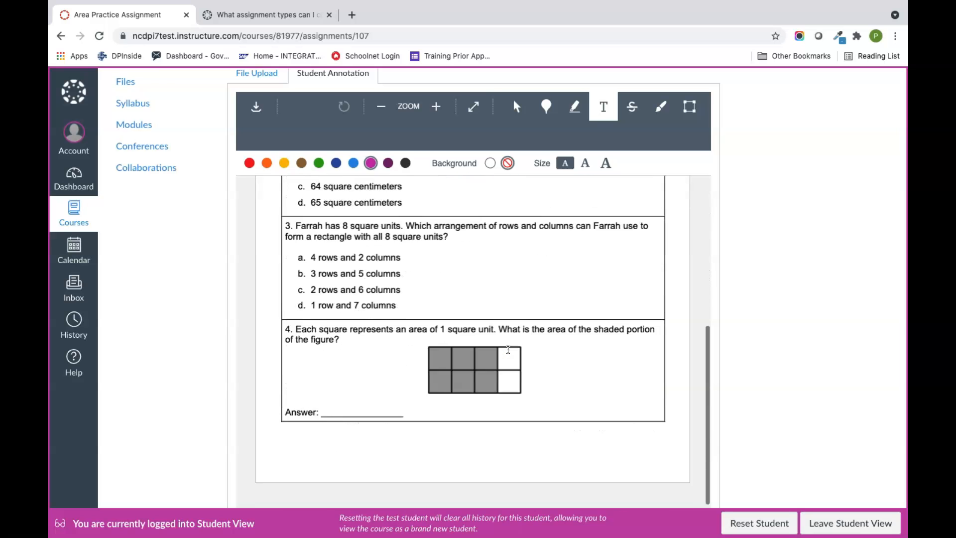
pyautogui.scroll(10, 508, 349)
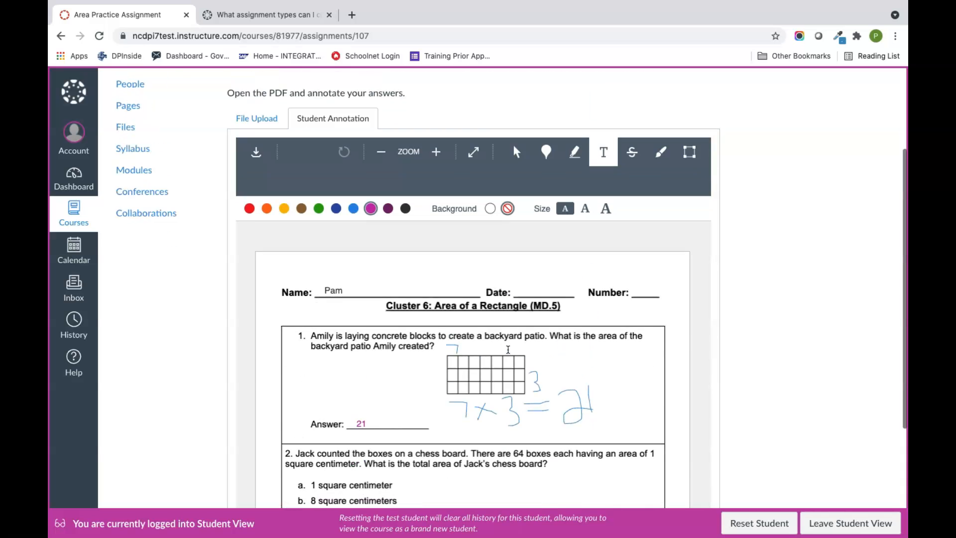
pyautogui.scroll(-6, 477, 381)
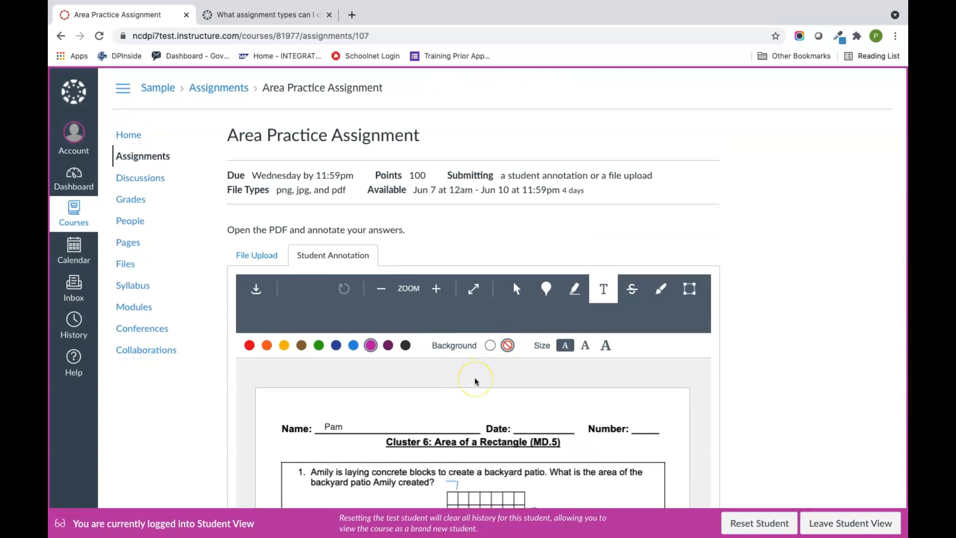
pyautogui.click(479, 401)
pyautogui.scroll(-2, 480, 402)
pyautogui.scroll(-1, 480, 402)
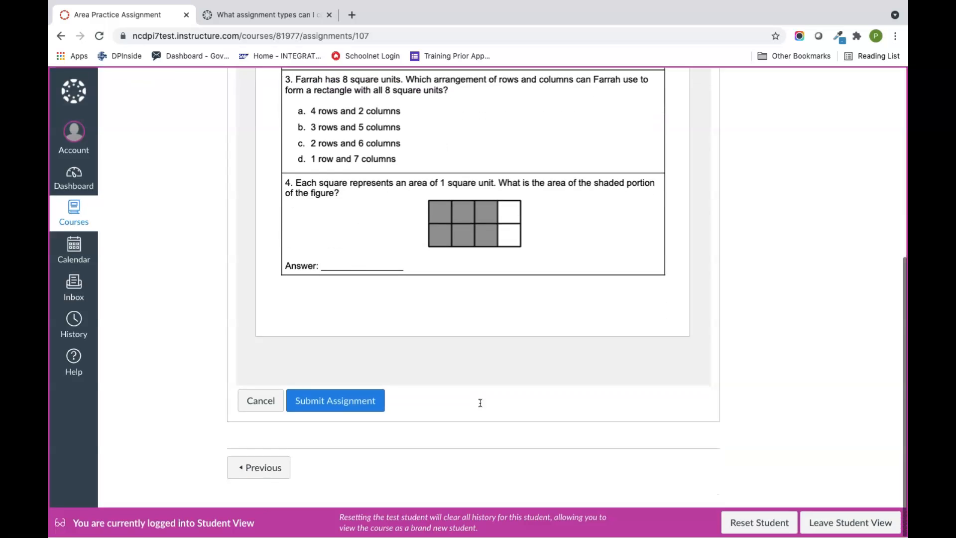
pyautogui.click(342, 399)
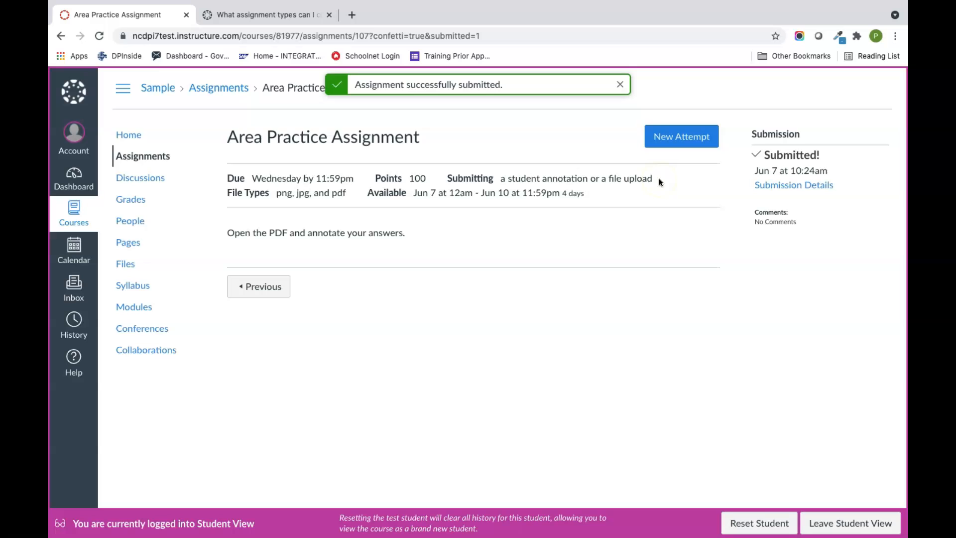
# Open the submission details and review the submitted worksheet as the test student.
pyautogui.click(774, 184)
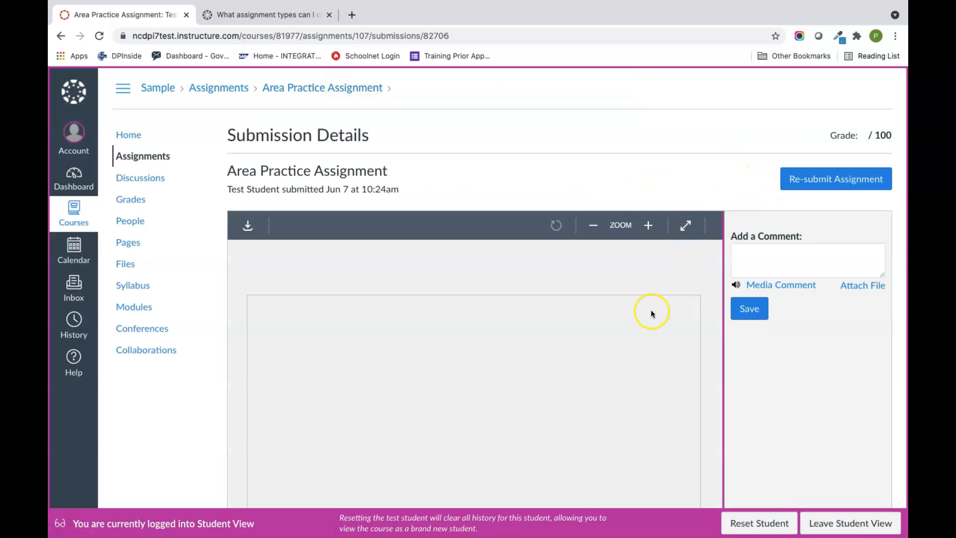
pyautogui.scroll(-5, 614, 381)
pyautogui.scroll(4, 620, 379)
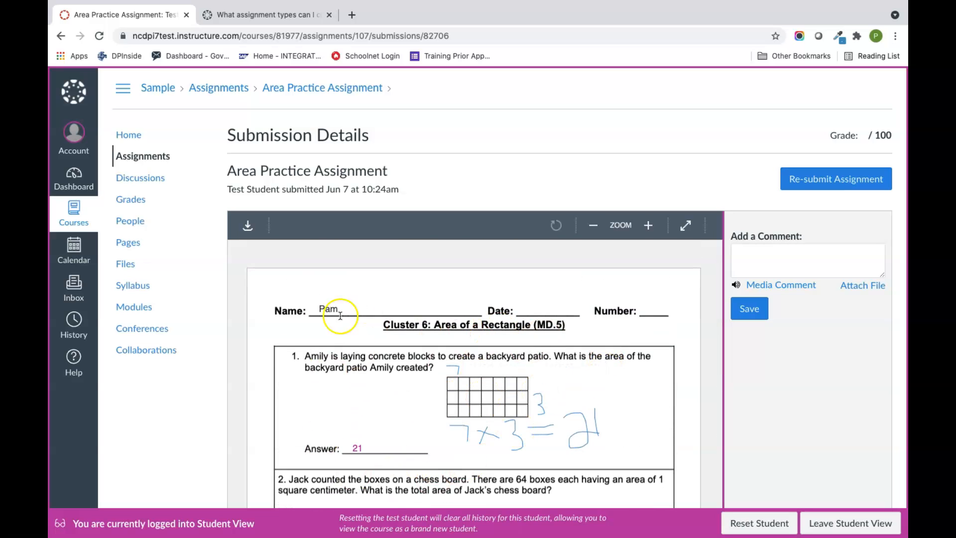
pyautogui.scroll(-5, 488, 379)
pyautogui.scroll(-2, 488, 381)
pyautogui.scroll(7, 488, 382)
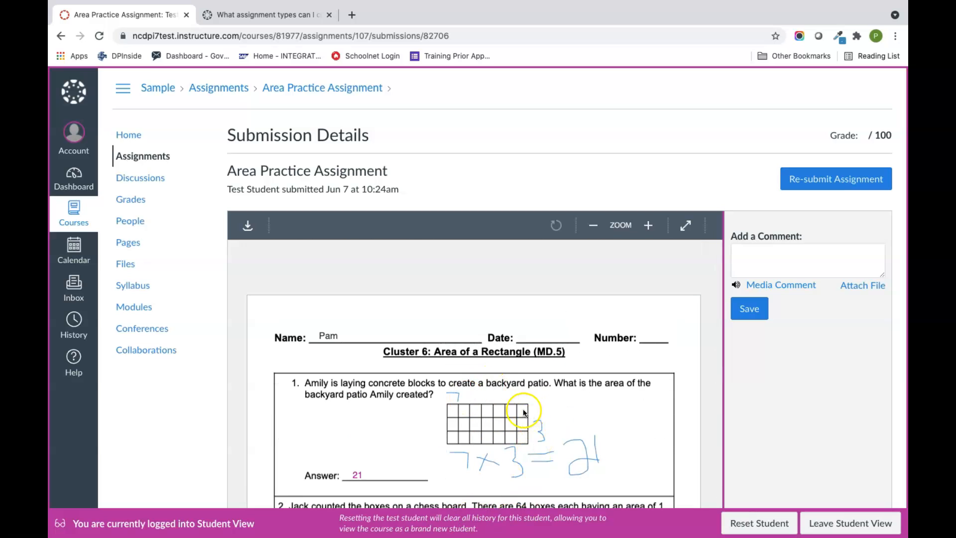
# Leave Student View and examine the test student's submission from the teacher's side, including the annotations, grading and comment options.
pyautogui.click(821, 522)
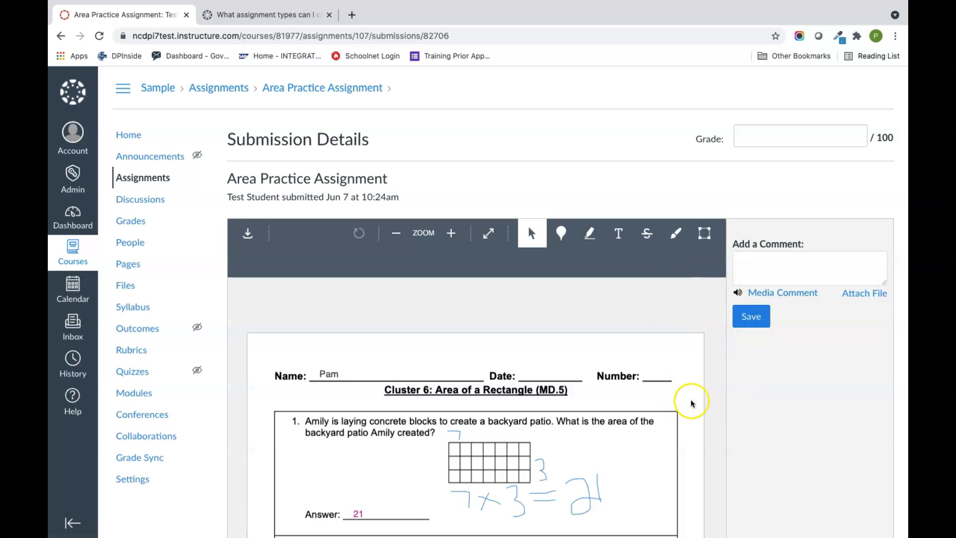
pyautogui.scroll(-5, 625, 398)
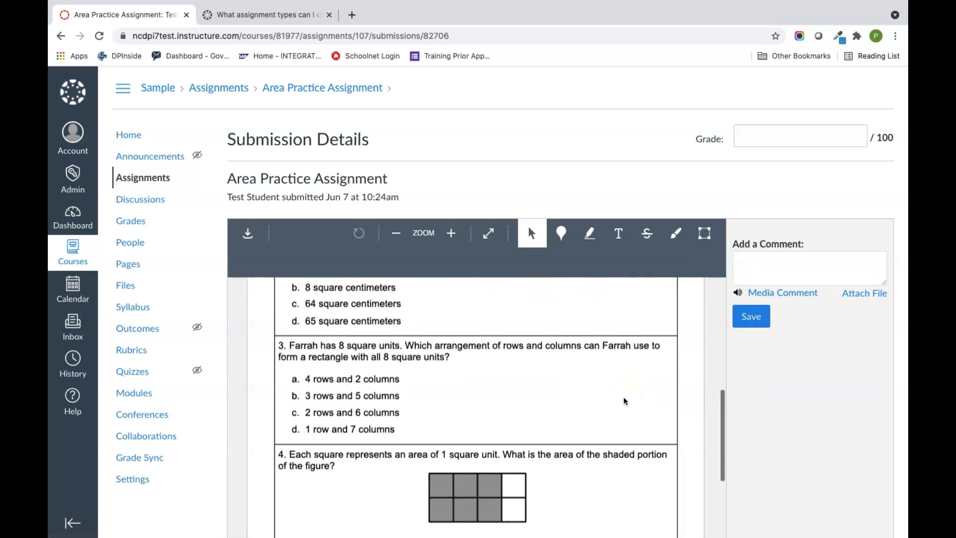
pyautogui.scroll(-3, 623, 398)
pyautogui.scroll(9, 661, 384)
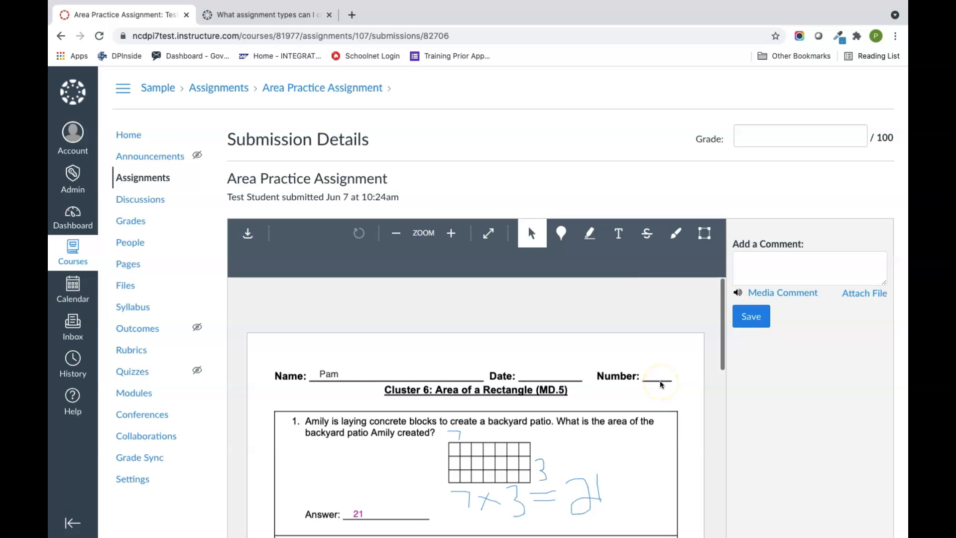
pyautogui.scroll(-1, 776, 445)
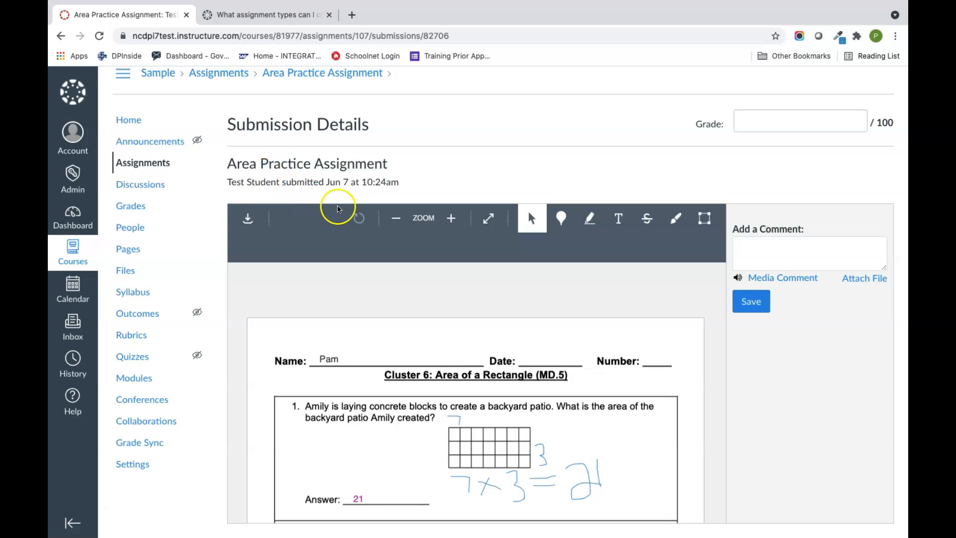
pyautogui.scroll(-2, 637, 442)
pyautogui.scroll(-3, 637, 442)
pyautogui.scroll(5, 619, 416)
pyautogui.scroll(-3, 615, 438)
pyautogui.scroll(1, 616, 438)
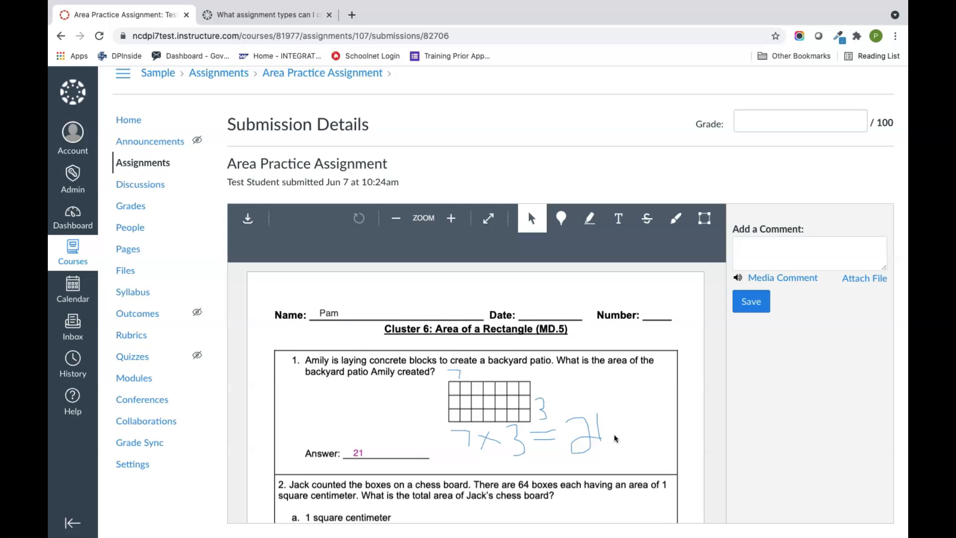
pyautogui.scroll(-2, 616, 438)
pyautogui.scroll(2, 640, 371)
pyautogui.scroll(1, 639, 371)
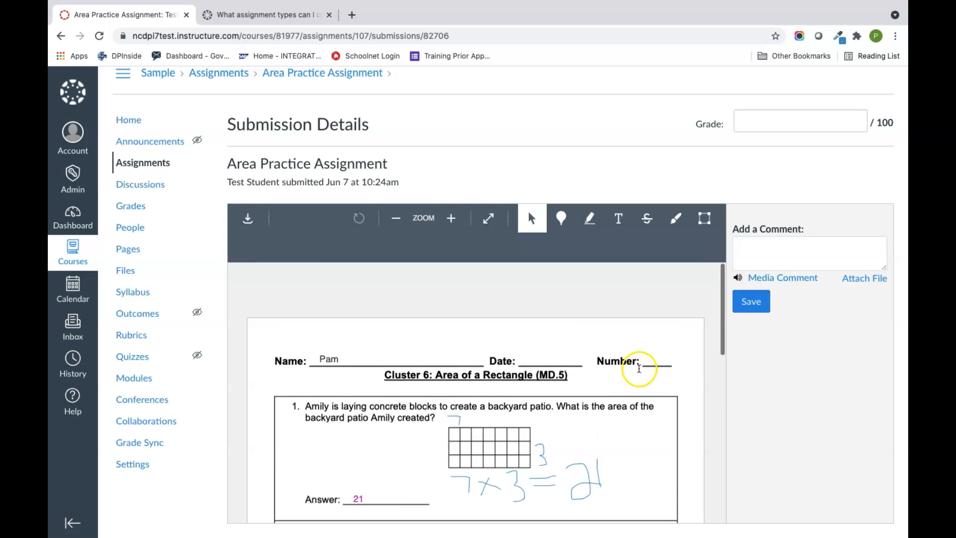
pyautogui.scroll(-1, 635, 439)
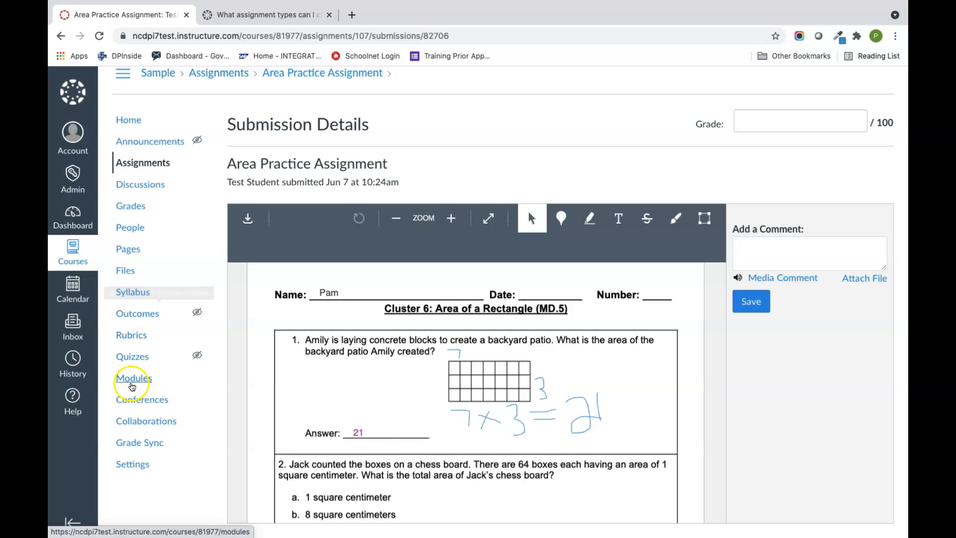
# Add a new assignment named Classwork Unit 1 to the Unit 1: Area of Rectangles module.
pyautogui.click(130, 379)
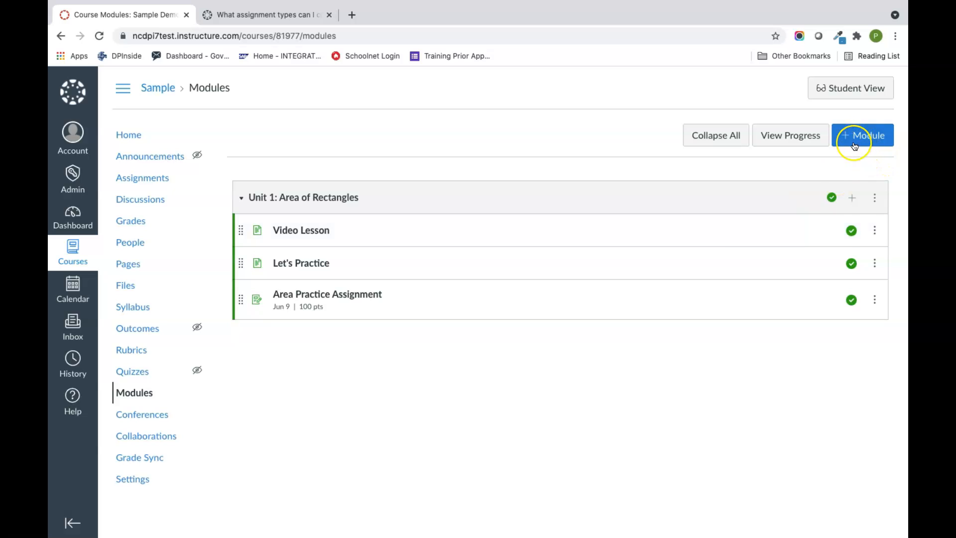
pyautogui.click(853, 197)
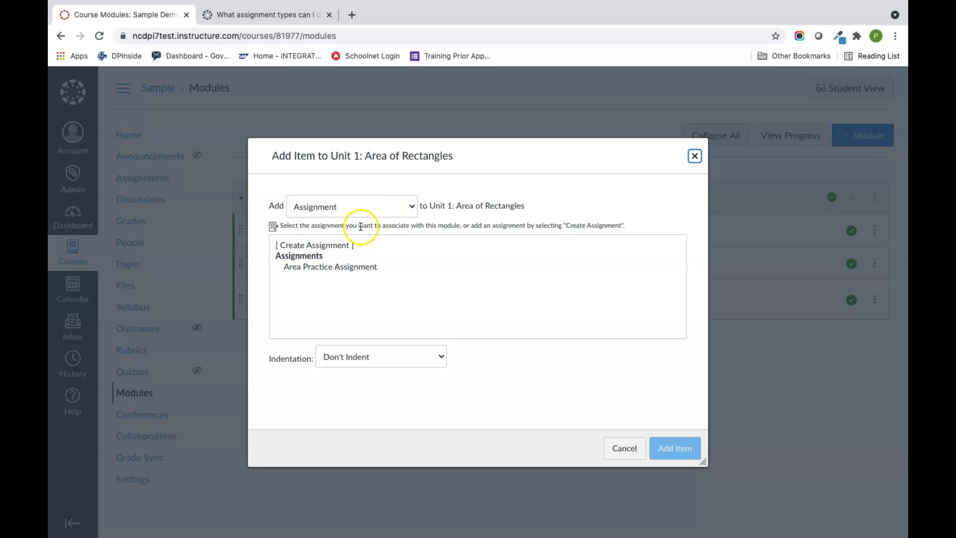
pyautogui.click(325, 246)
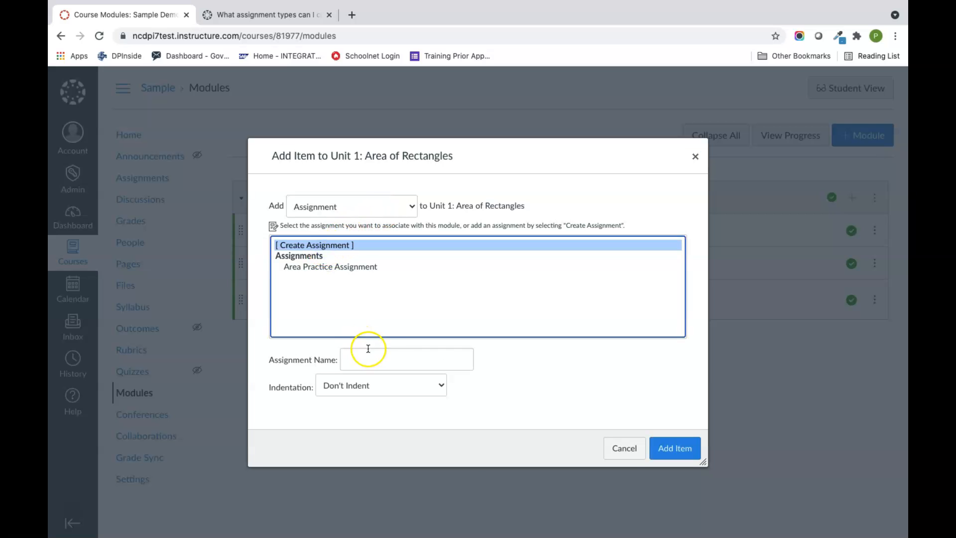
pyautogui.click(368, 354)
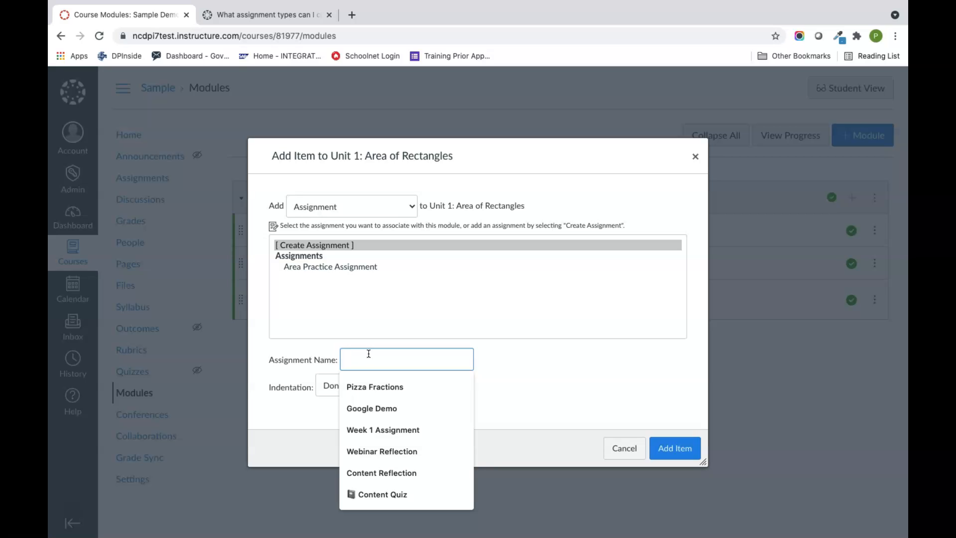
pyautogui.write('Classwork')
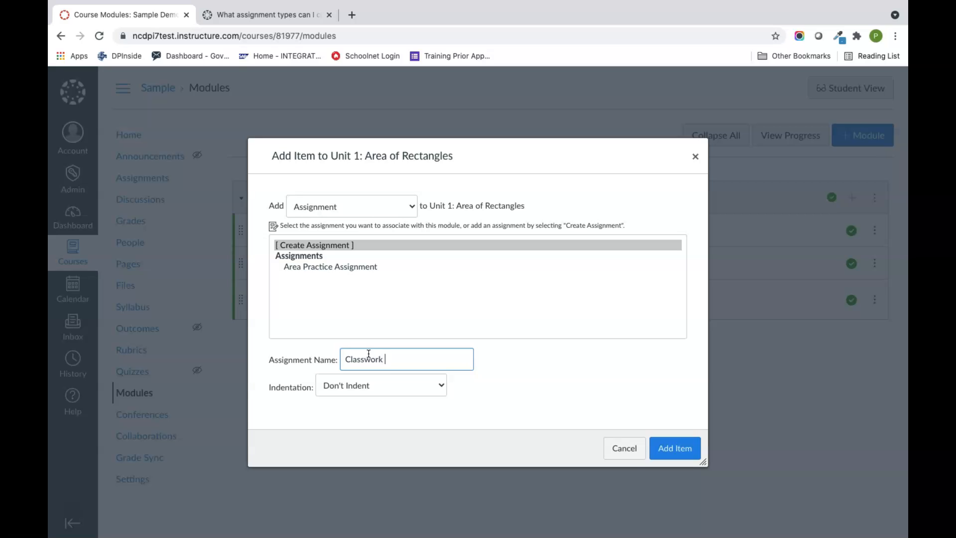
pyautogui.write('1')
pyautogui.click(662, 448)
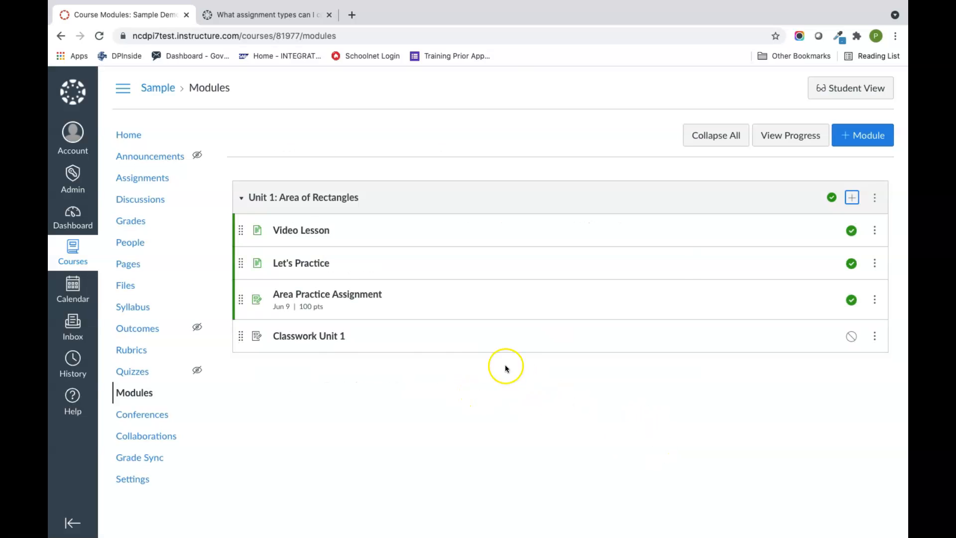
# Edit the Classwork Unit 1 assignment to be worth 100 points with the On Paper submission type.
pyautogui.click(297, 336)
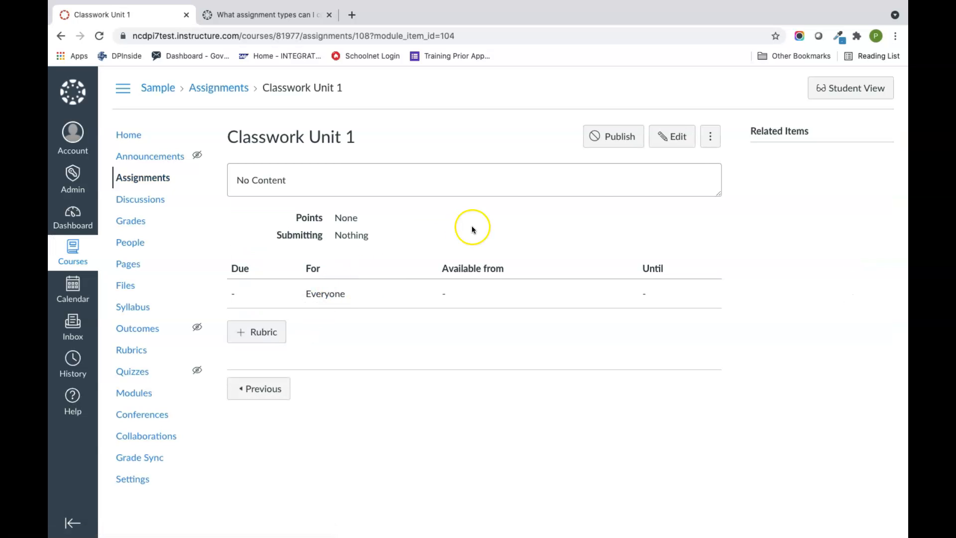
pyautogui.click(673, 138)
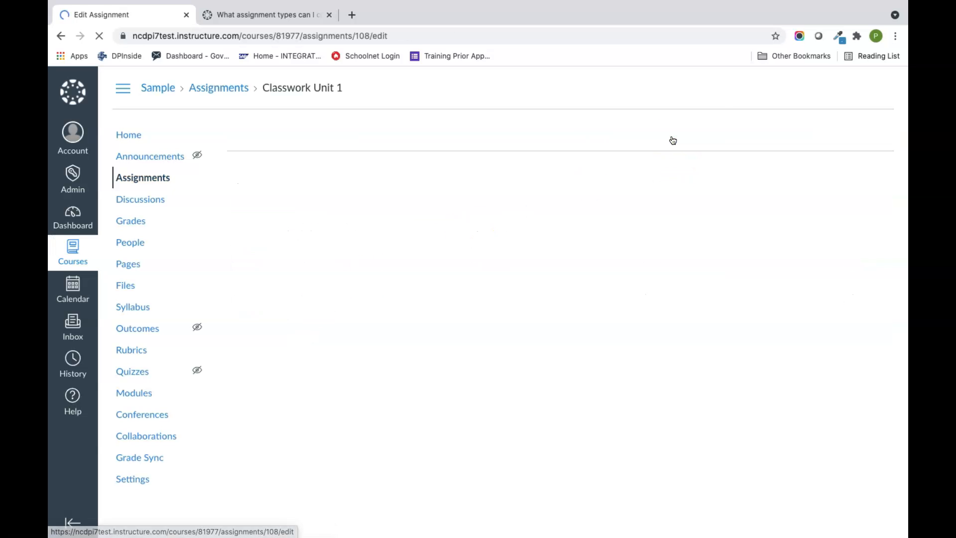
pyautogui.scroll(-6, 558, 401)
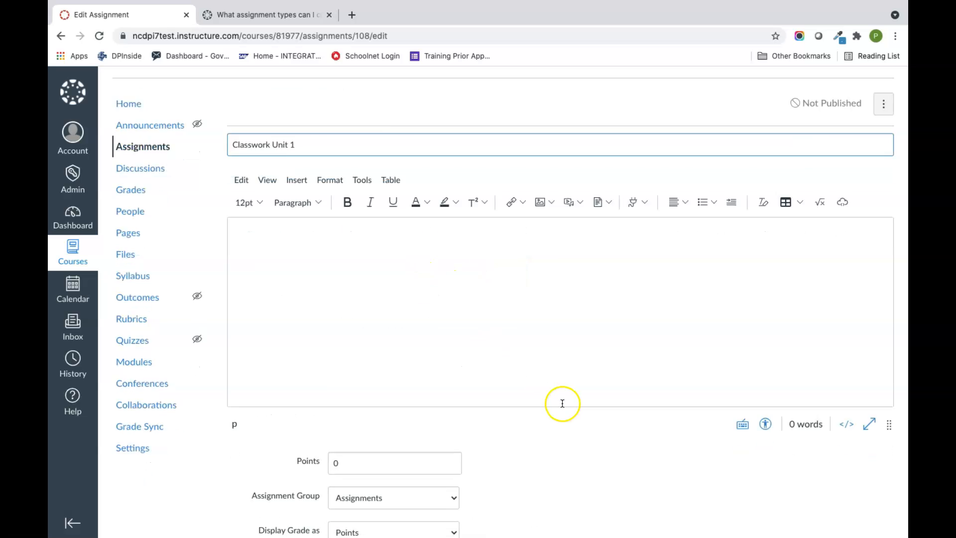
pyautogui.click(368, 200)
pyautogui.press('BackSpace')
pyautogui.write('100')
pyautogui.click(509, 241)
pyautogui.scroll(-3, 509, 239)
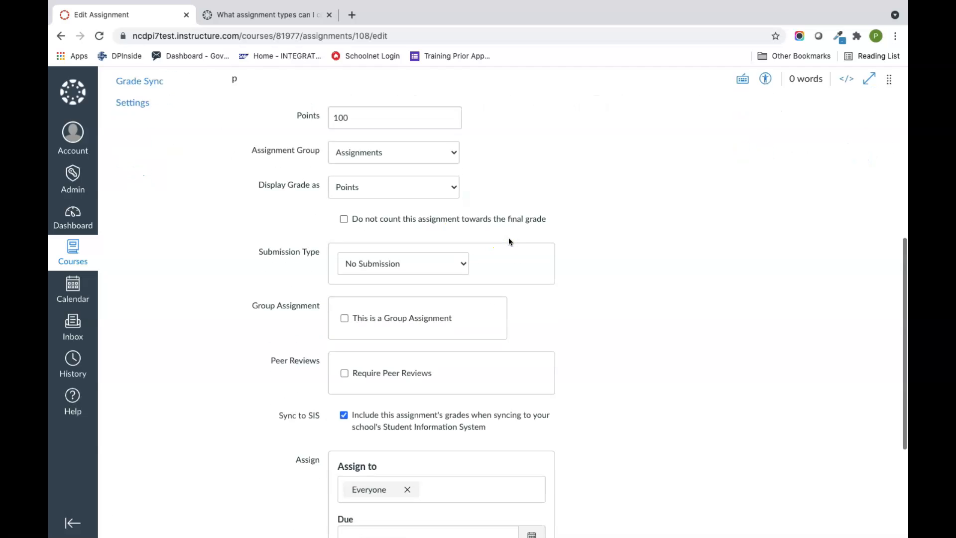
pyautogui.click(442, 236)
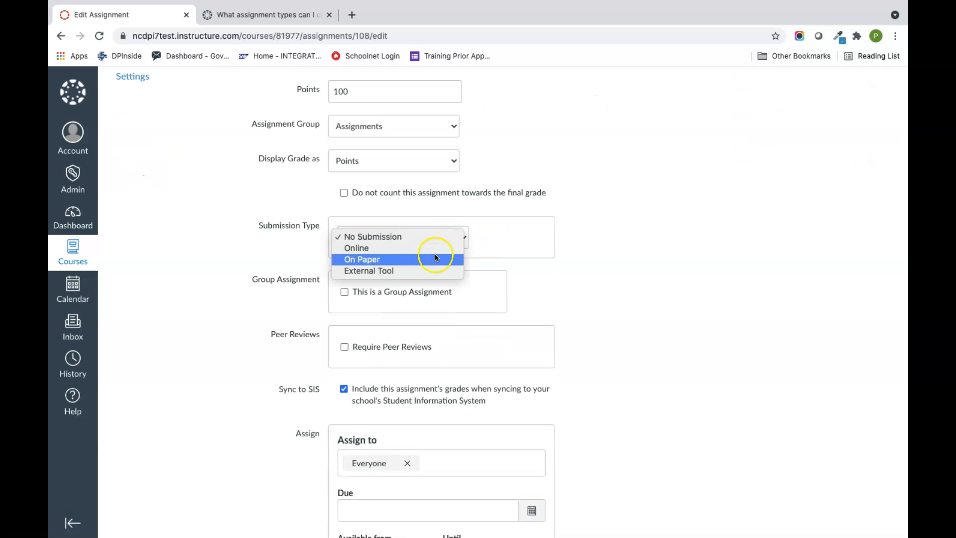
pyautogui.click(435, 257)
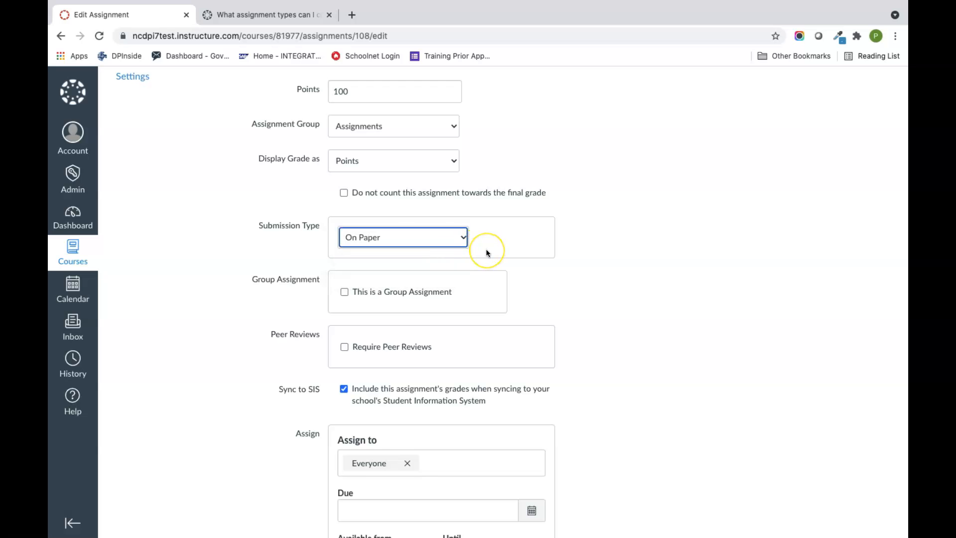
# Set the Classwork Unit 1 due date to June 8, 2021 for everyone, and save and publish the assignment.
pyautogui.scroll(-3, 485, 252)
pyautogui.click(531, 345)
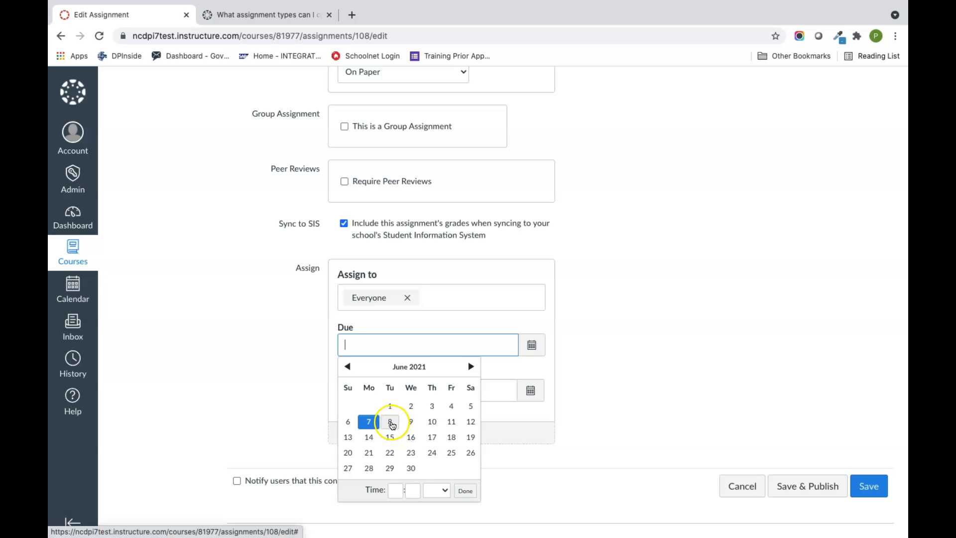
pyautogui.click(390, 422)
pyautogui.click(621, 379)
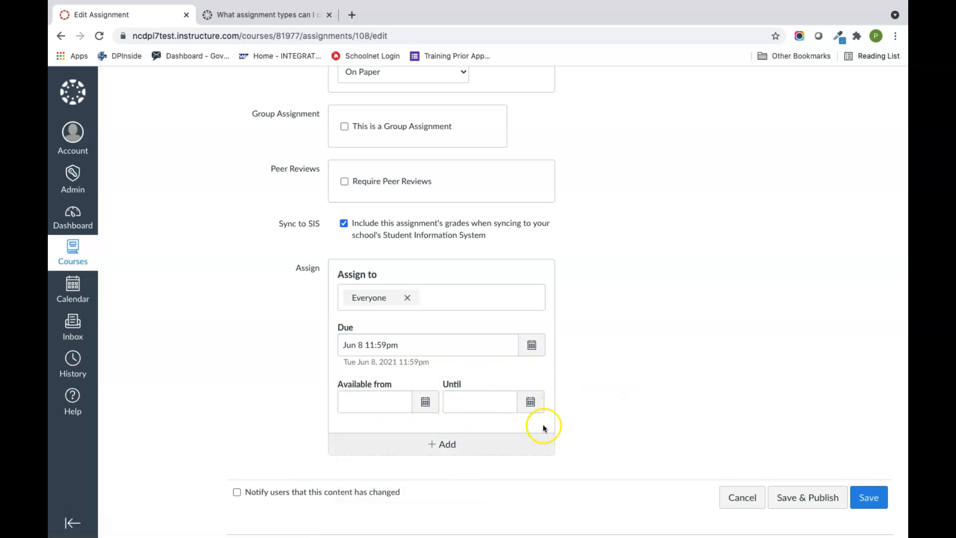
pyautogui.click(830, 496)
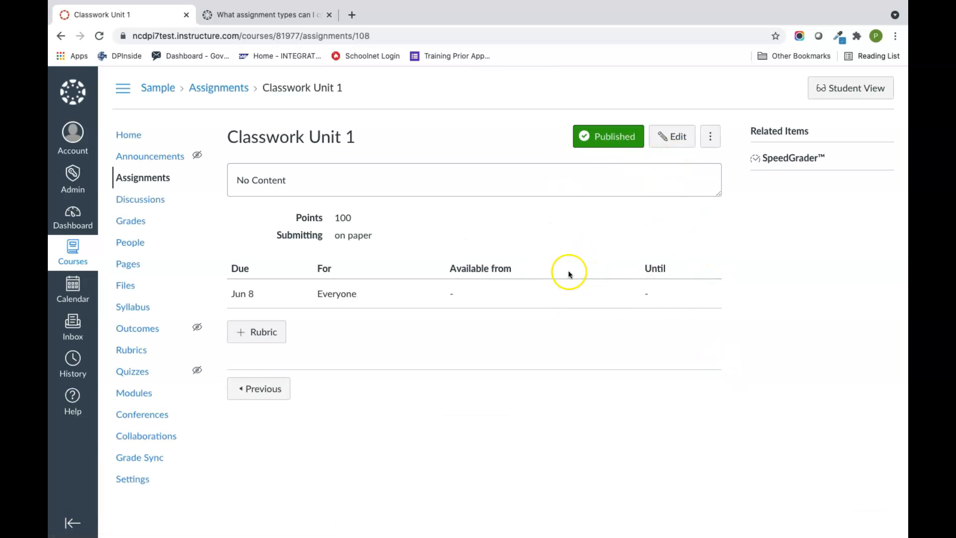
# Enter a grade of 100 for the test student on Classwork Unit 1 in the gradebook.
pyautogui.click(125, 223)
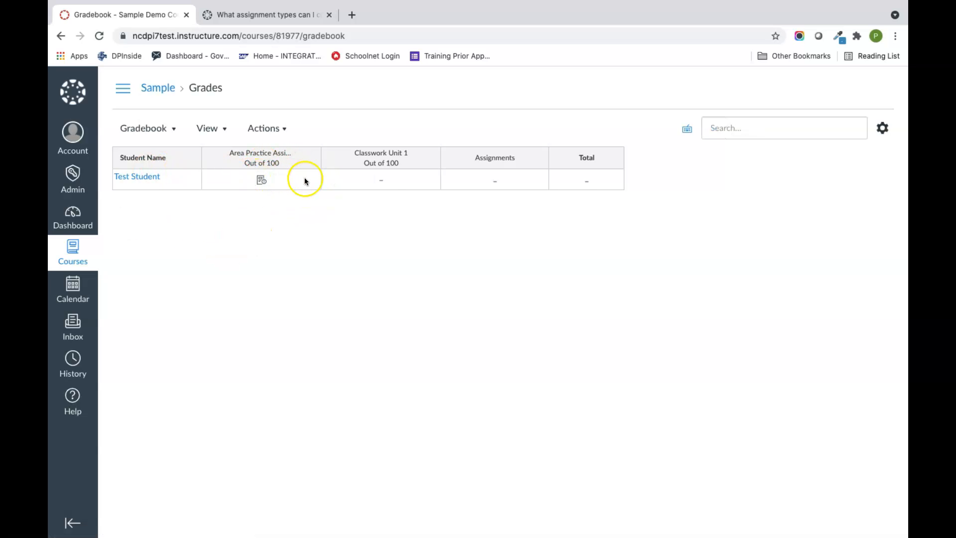
pyautogui.click(382, 183)
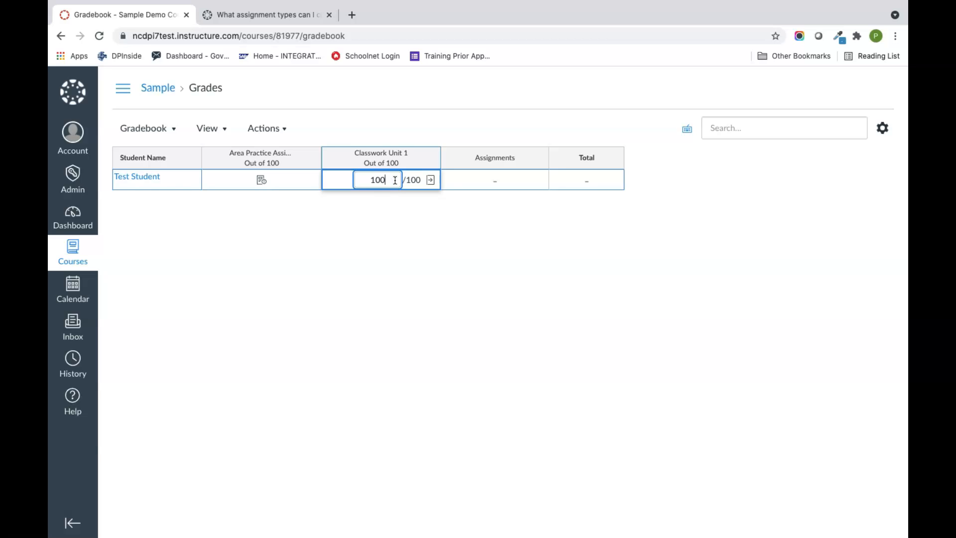
pyautogui.click(417, 220)
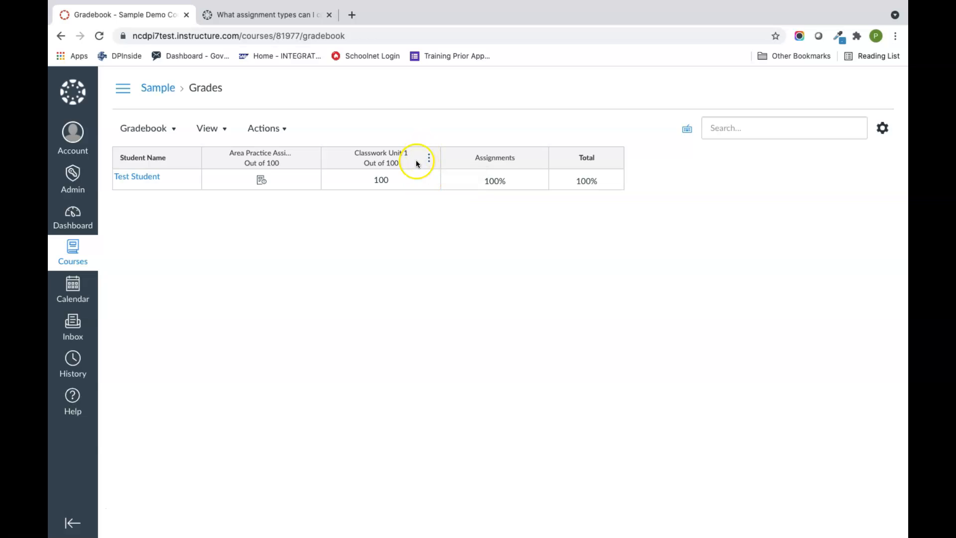
# Examine the Classwork Unit 1 column's grading options in the gradebook, including Set Default Grade and Enter Grades as.
pyautogui.click(428, 160)
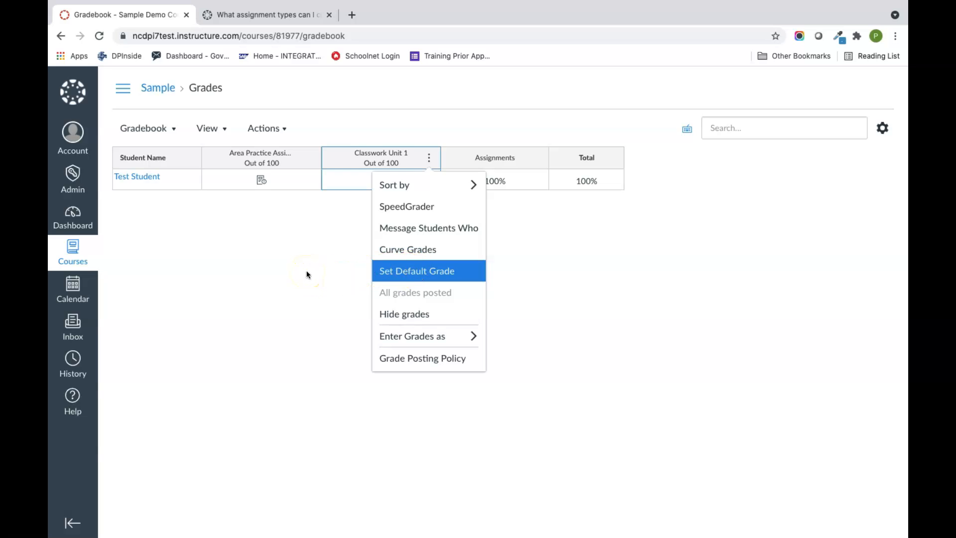
pyautogui.press('Escape')
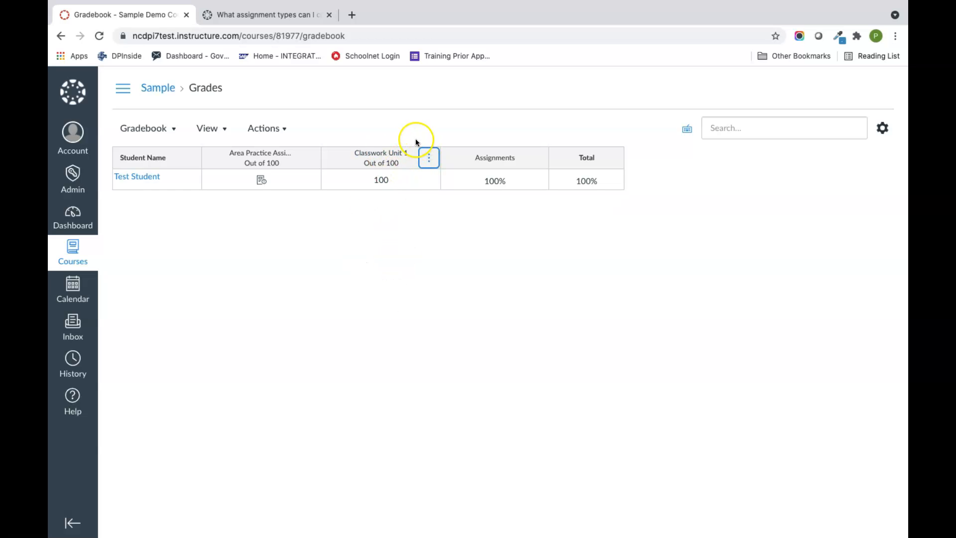
pyautogui.click(429, 159)
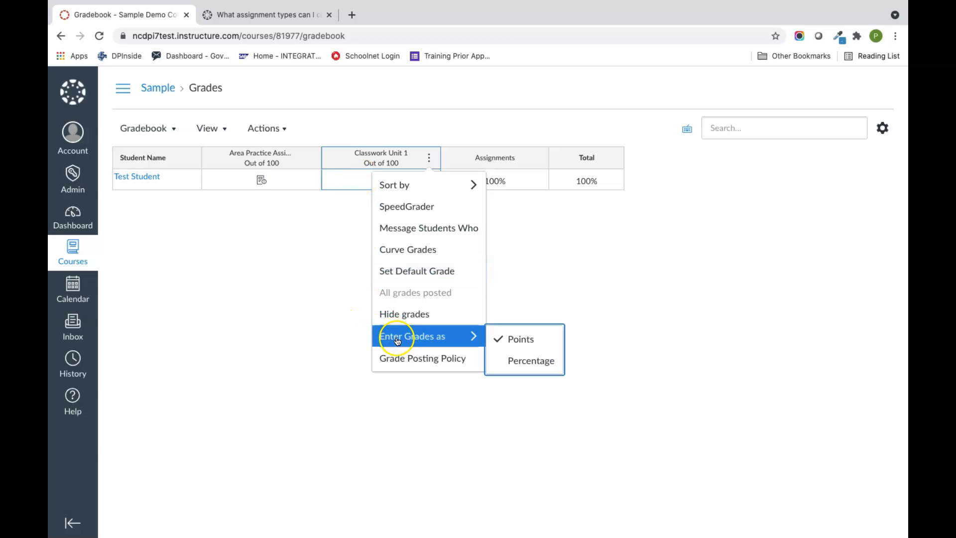
pyautogui.click(345, 308)
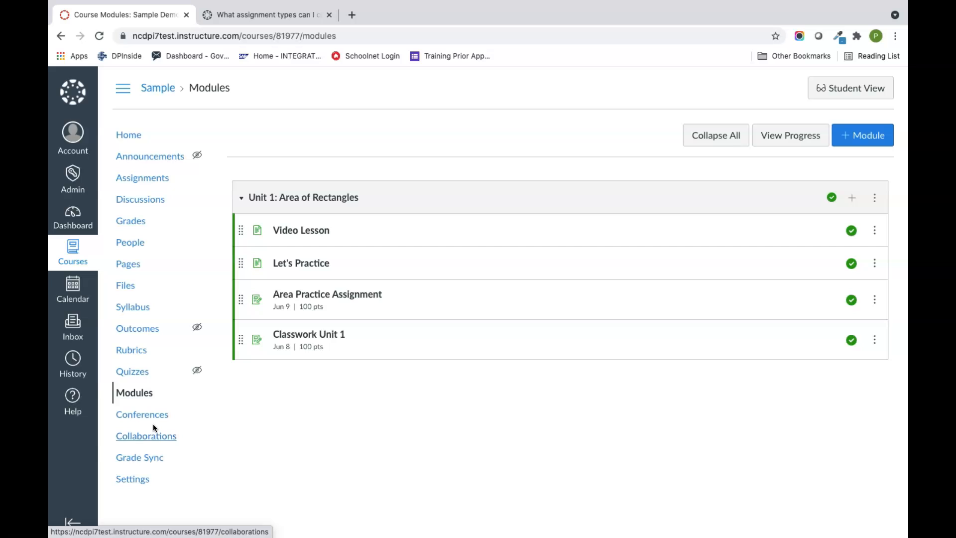
# Open the course's assignment list and examine its options for assignment dates, group weights, SIS sync and importing assignment groups.
pyautogui.click(152, 180)
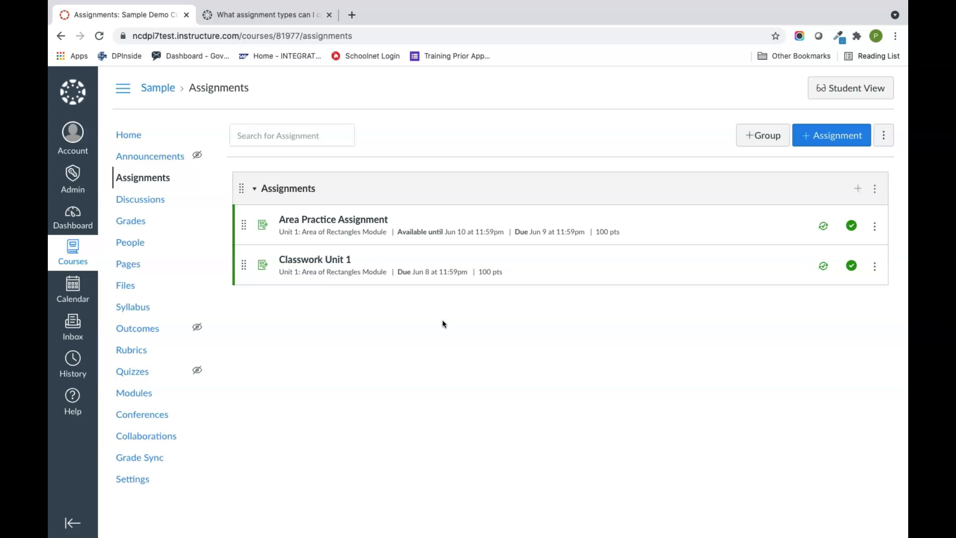
pyautogui.click(884, 143)
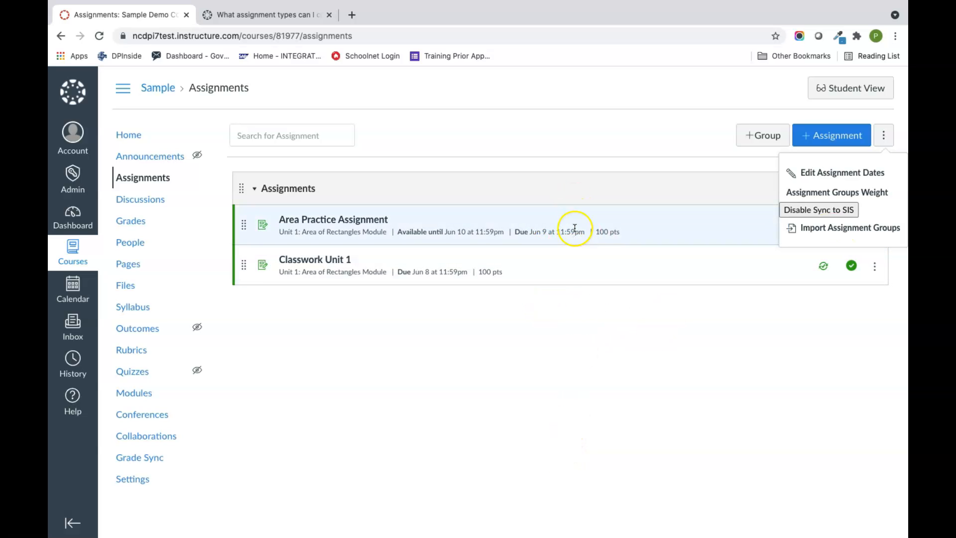
pyautogui.moveTo(243, 228); pyautogui.dragTo(244, 264)
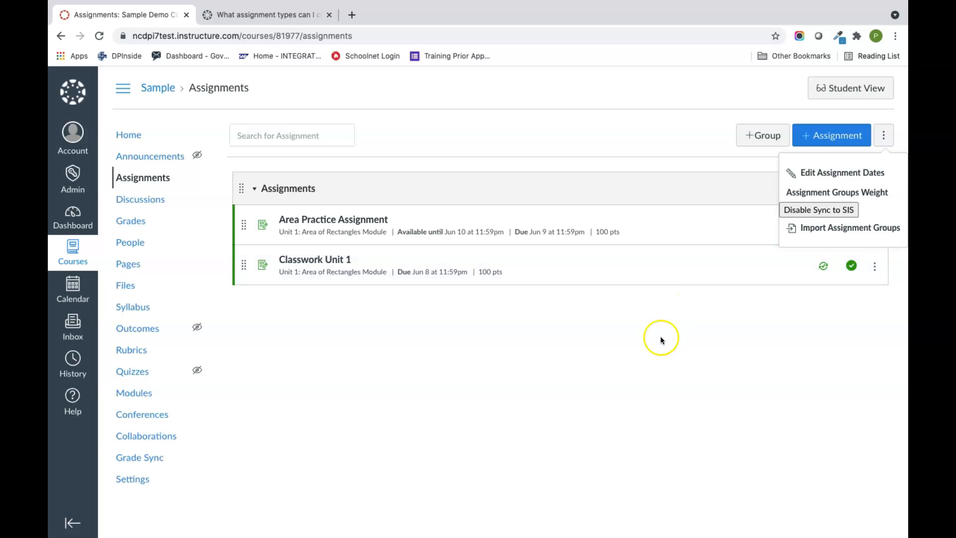
pyautogui.click(687, 347)
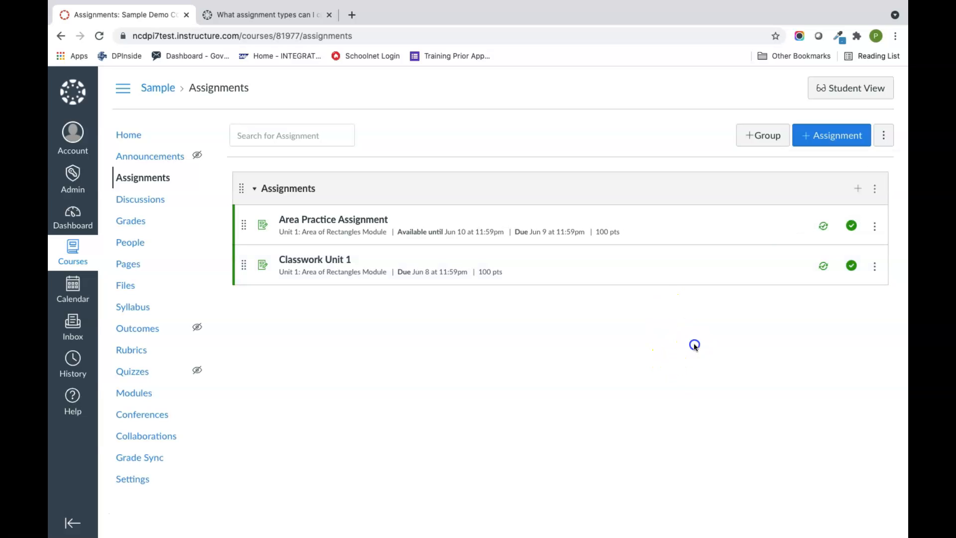
pyautogui.click(883, 139)
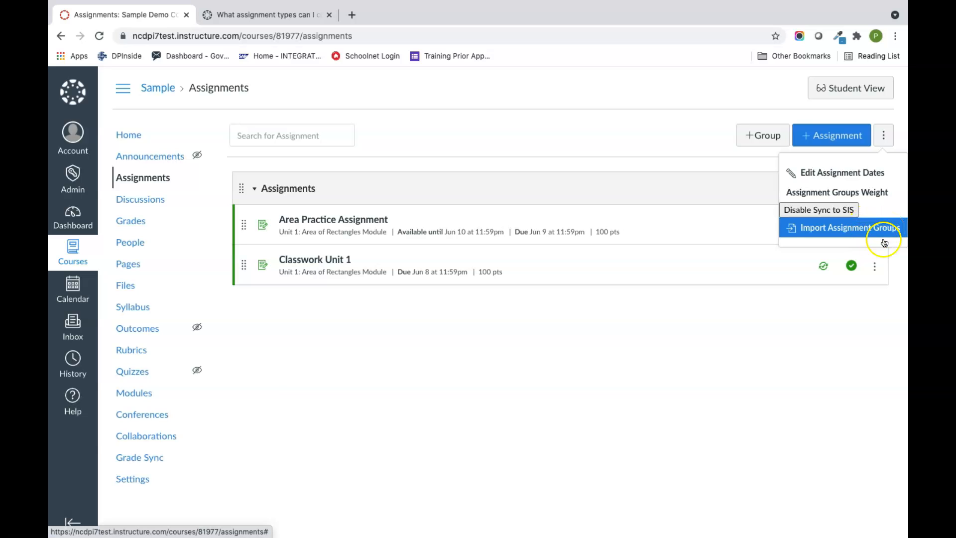
pyautogui.click(859, 333)
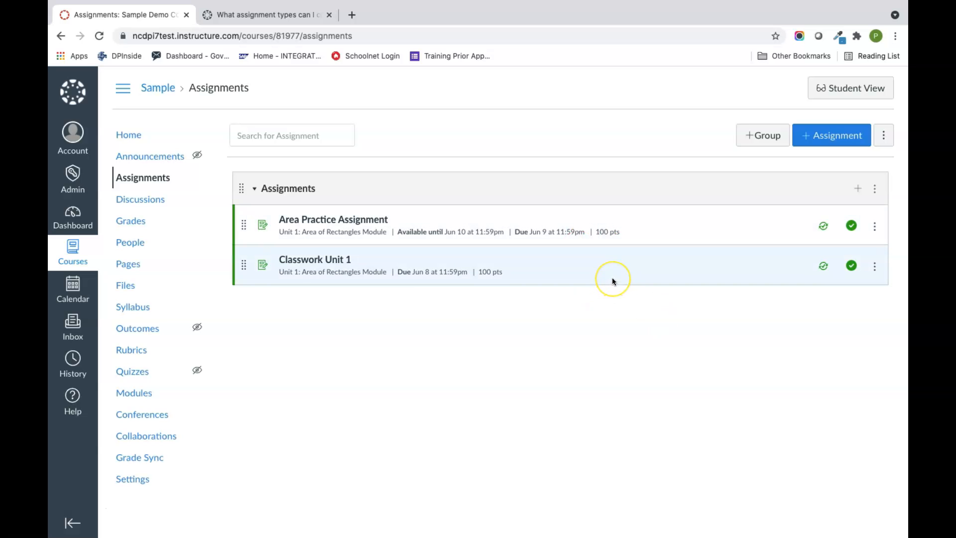
# Switch to the Canvas Instructor Guide and look through the help topics in its Assignments section.
pyautogui.click(279, 14)
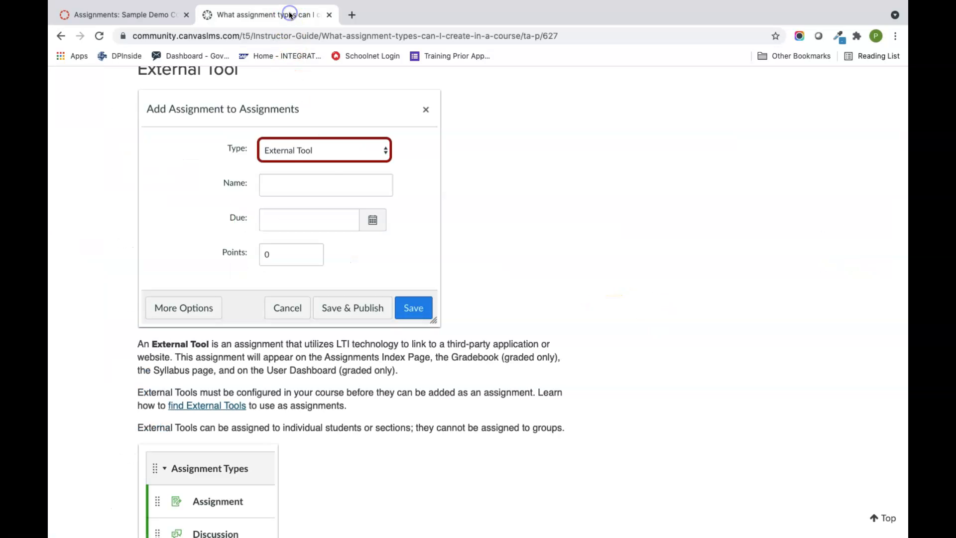
pyautogui.scroll(6, 438, 327)
pyautogui.click(62, 35)
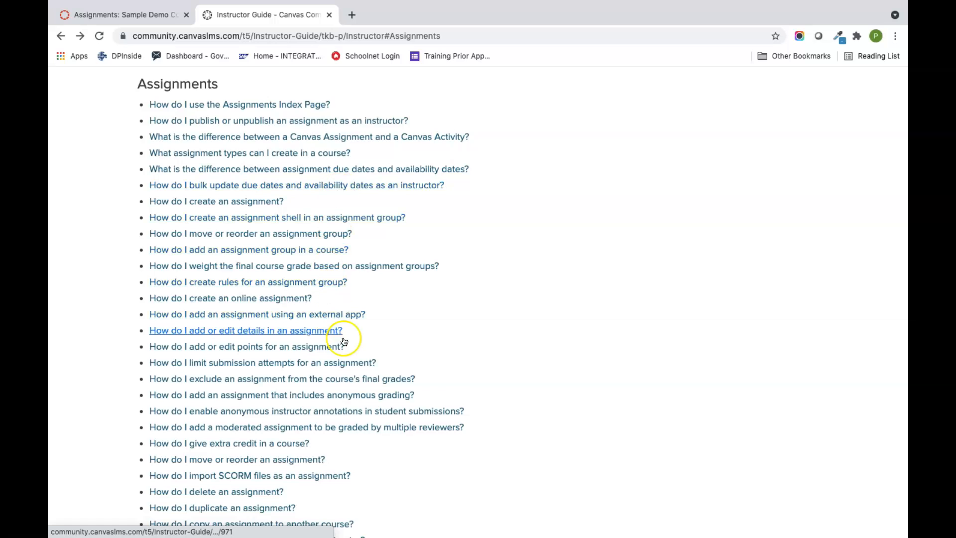
pyautogui.scroll(-2, 345, 342)
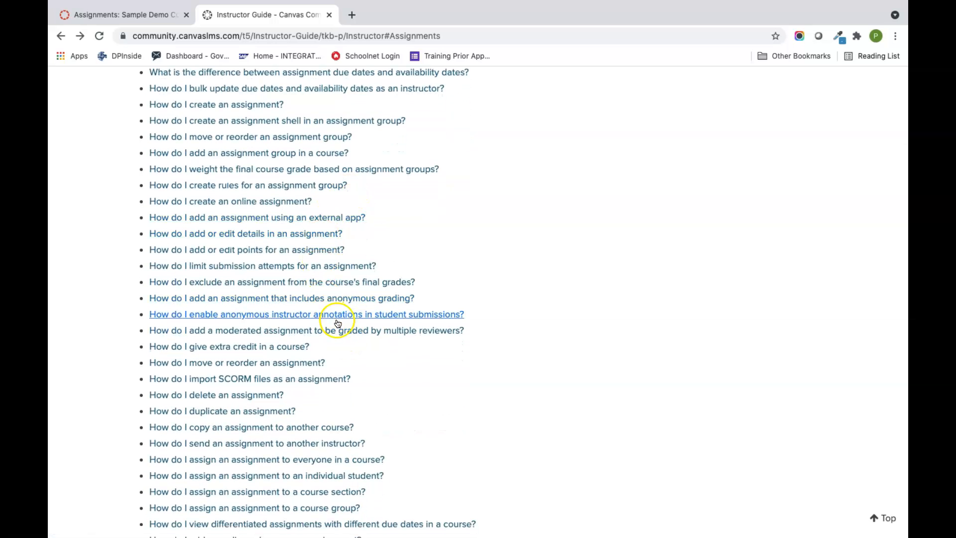
pyautogui.scroll(-2, 337, 324)
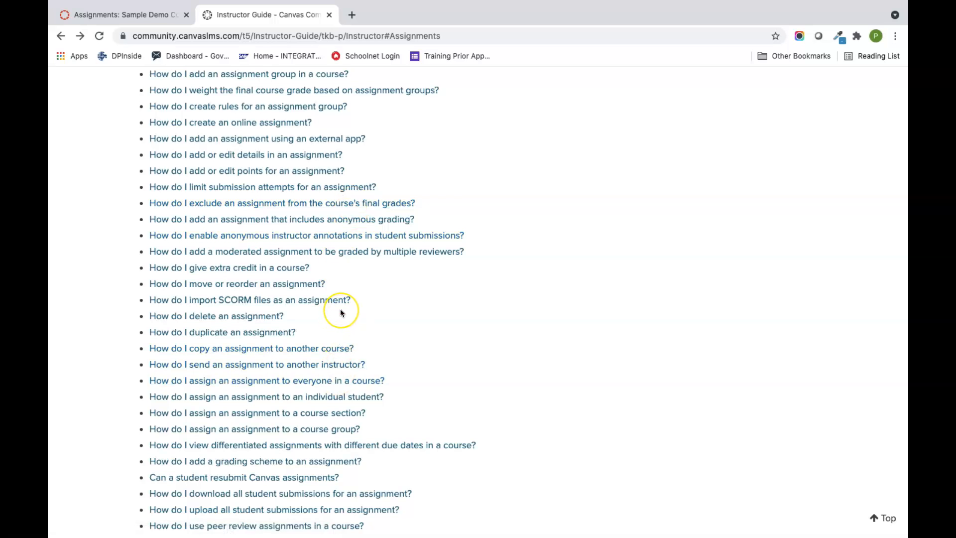
pyautogui.scroll(1, 340, 310)
pyautogui.scroll(3, 340, 311)
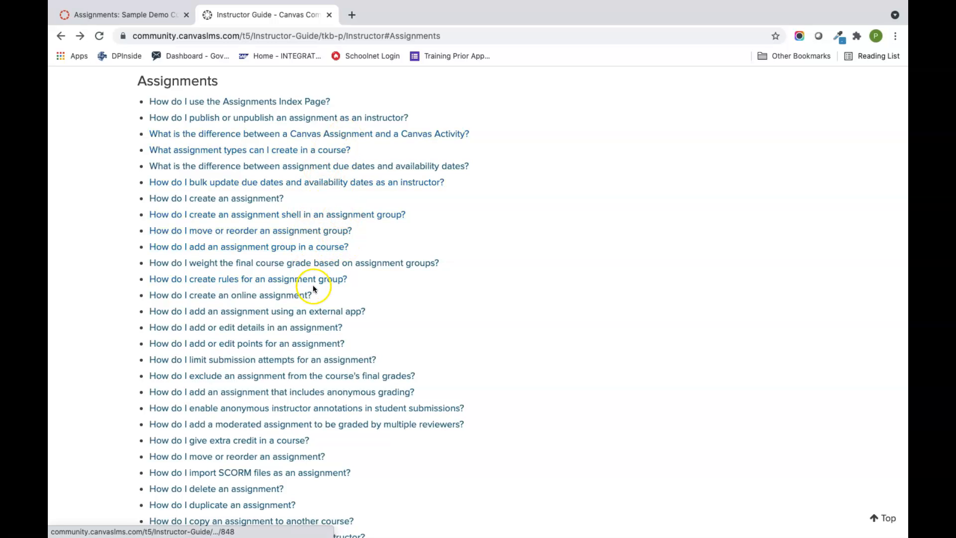
pyautogui.scroll(-2, 325, 381)
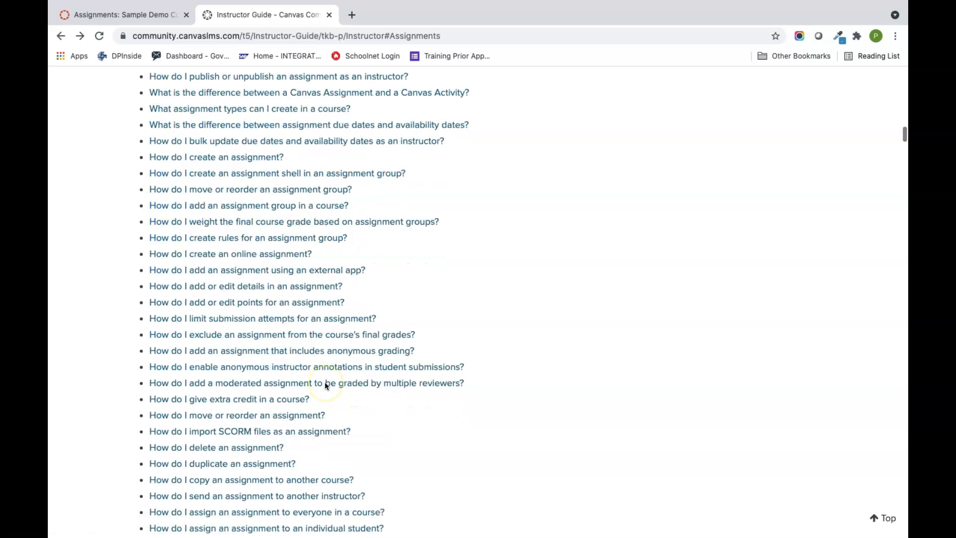
pyautogui.scroll(2, 326, 386)
pyautogui.click(333, 224)
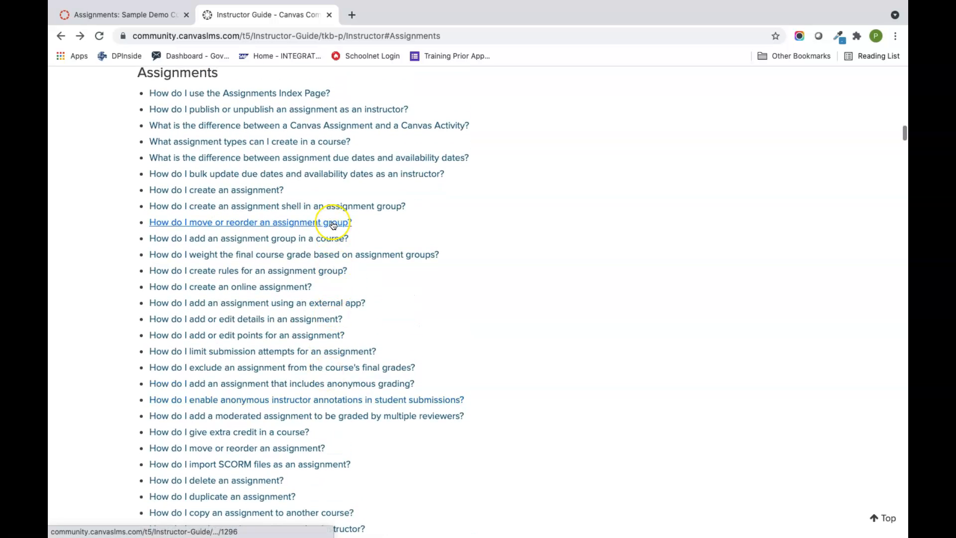
pyautogui.scroll(2, 332, 225)
pyautogui.click(330, 279)
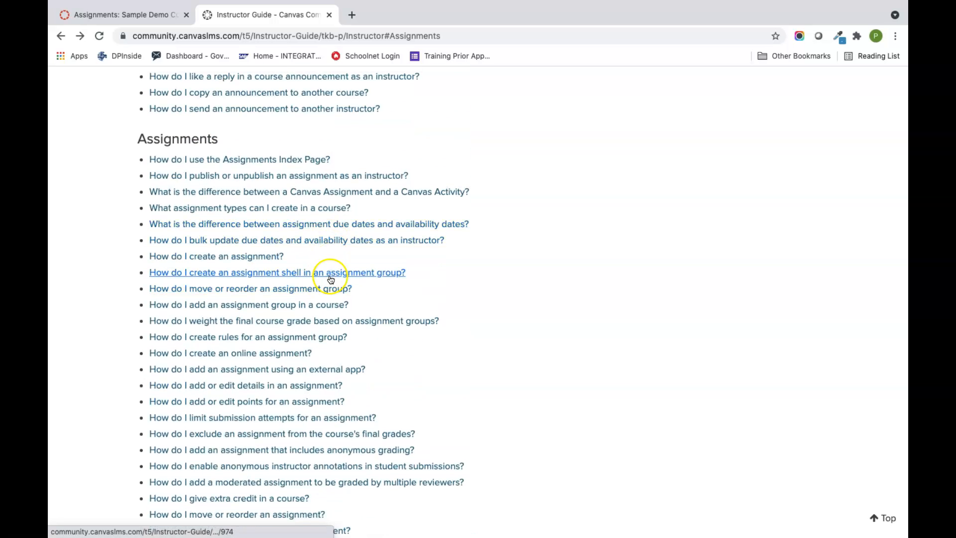